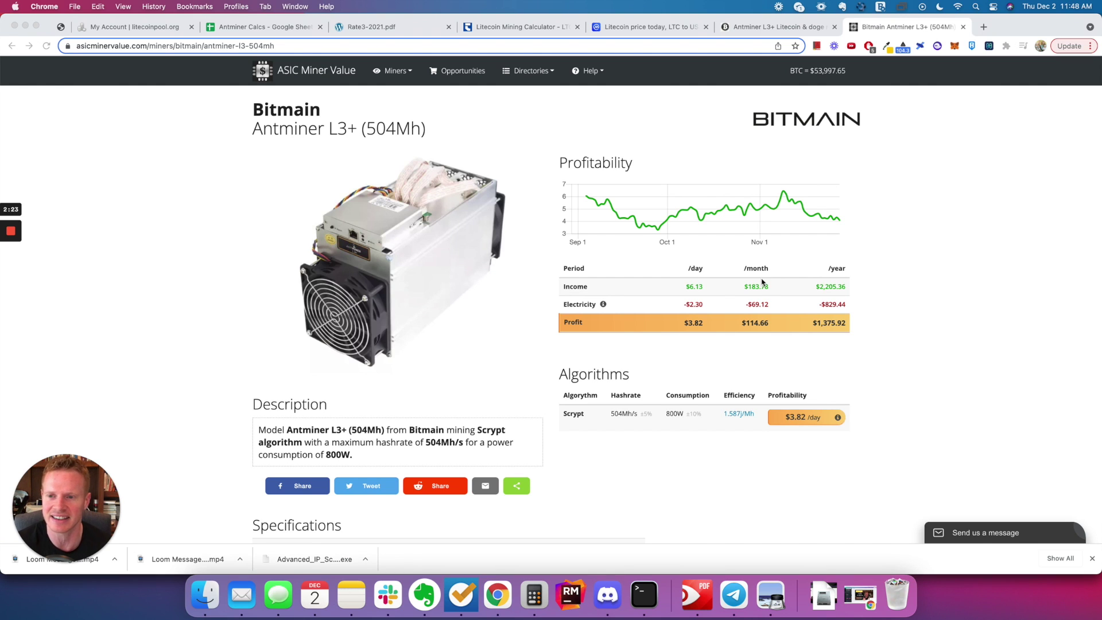
key("super+t")
type("asic")
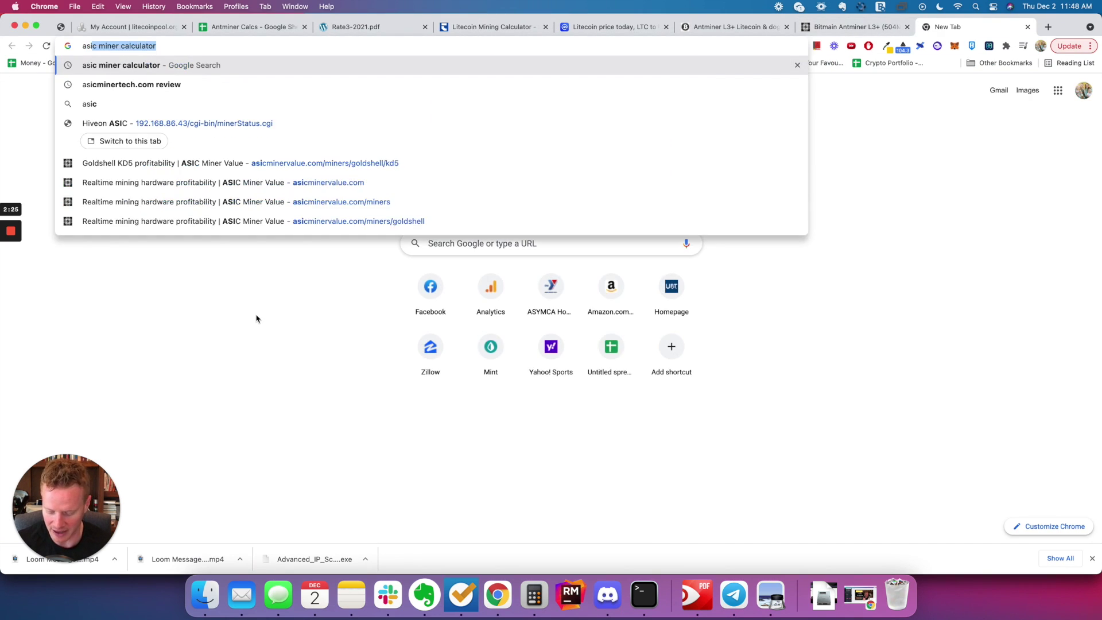
type("c miner")
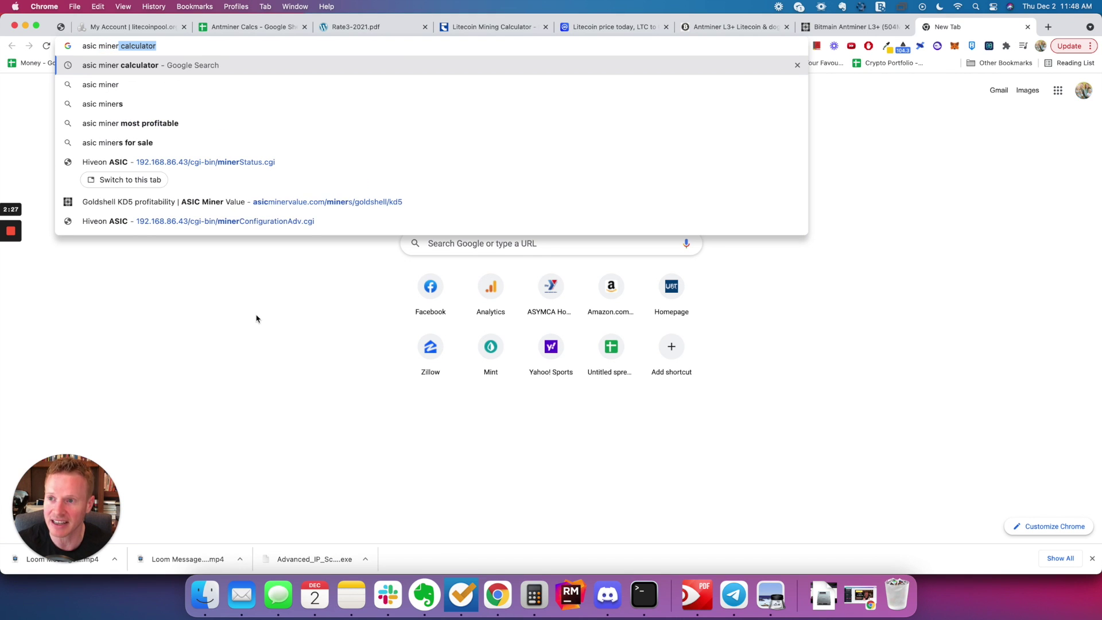
key("BackSpace")
key("Return")
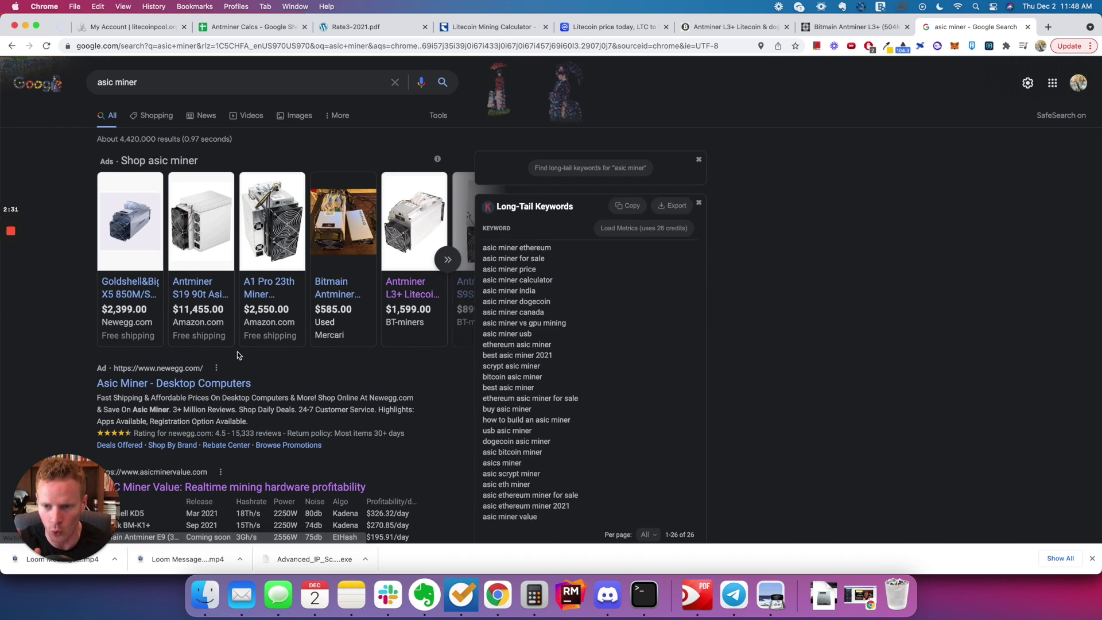
scroll(234, 355, "down", 5)
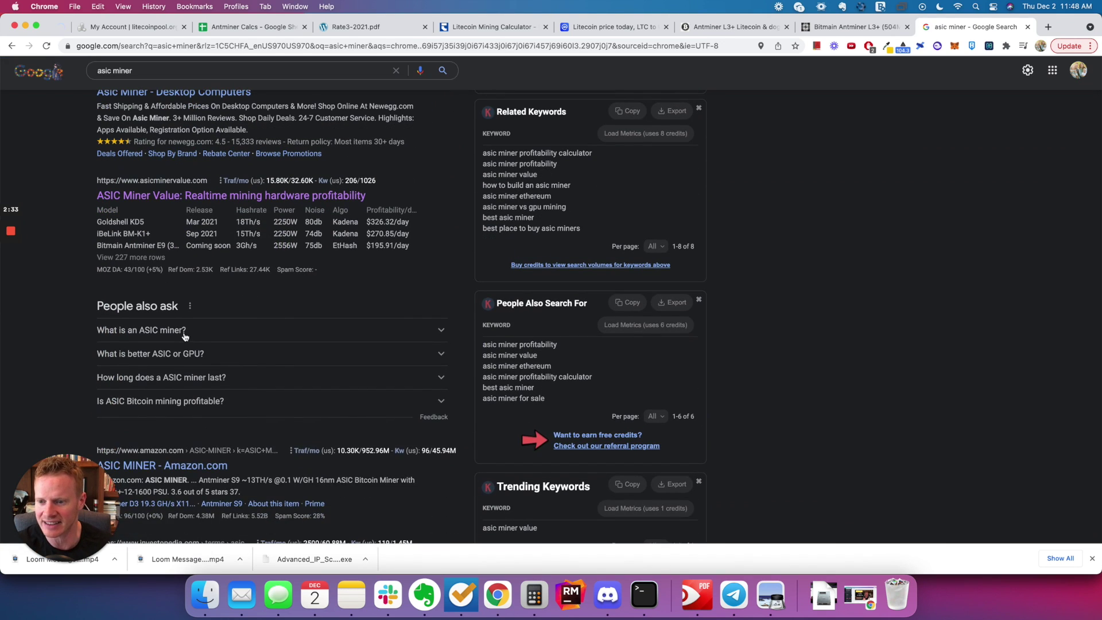
left_click(183, 332)
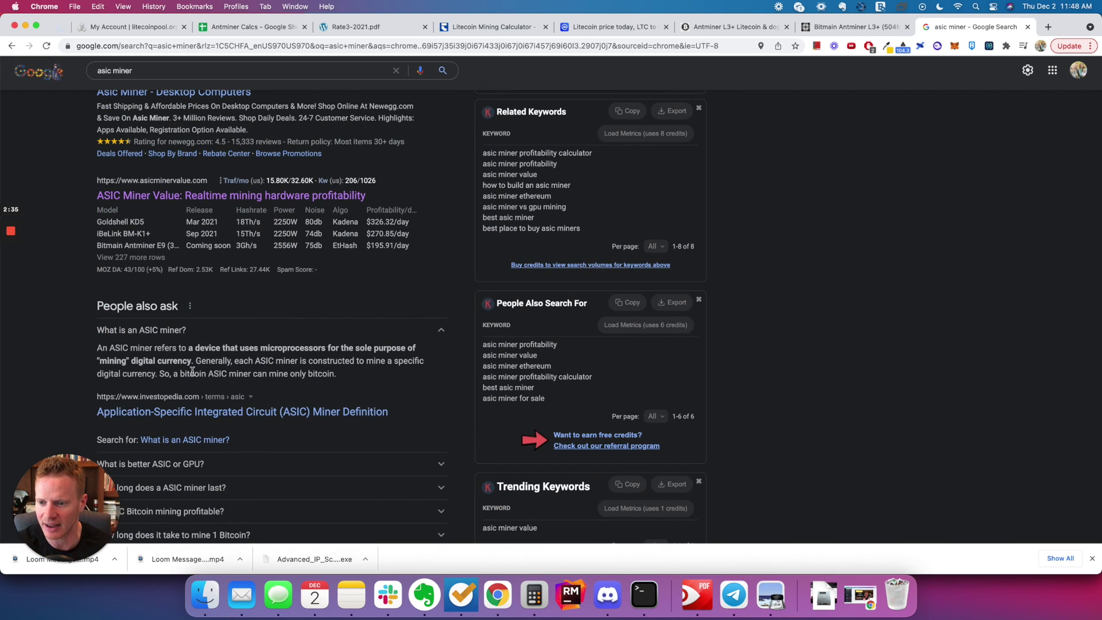
scroll(210, 367, "down", 4)
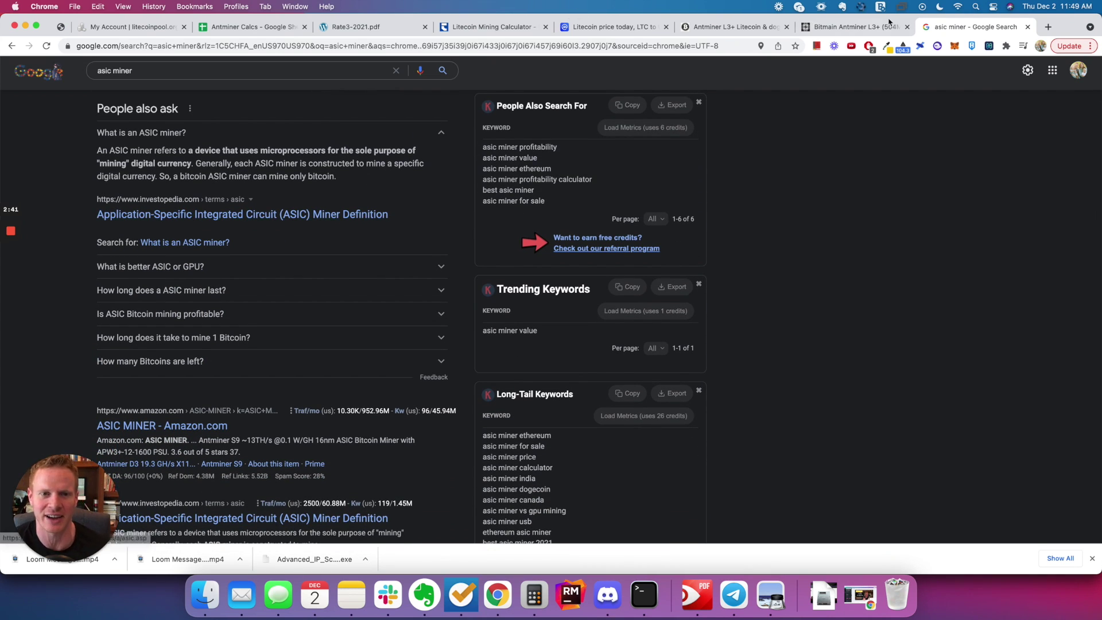
left_click(1028, 27)
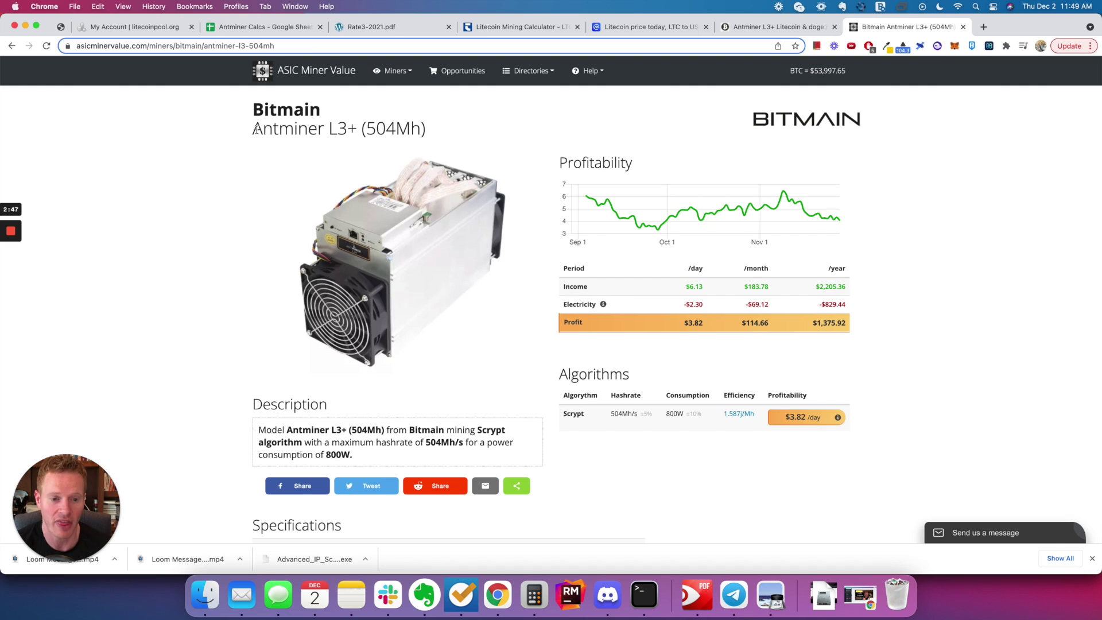
scroll(269, 287, "down", 1)
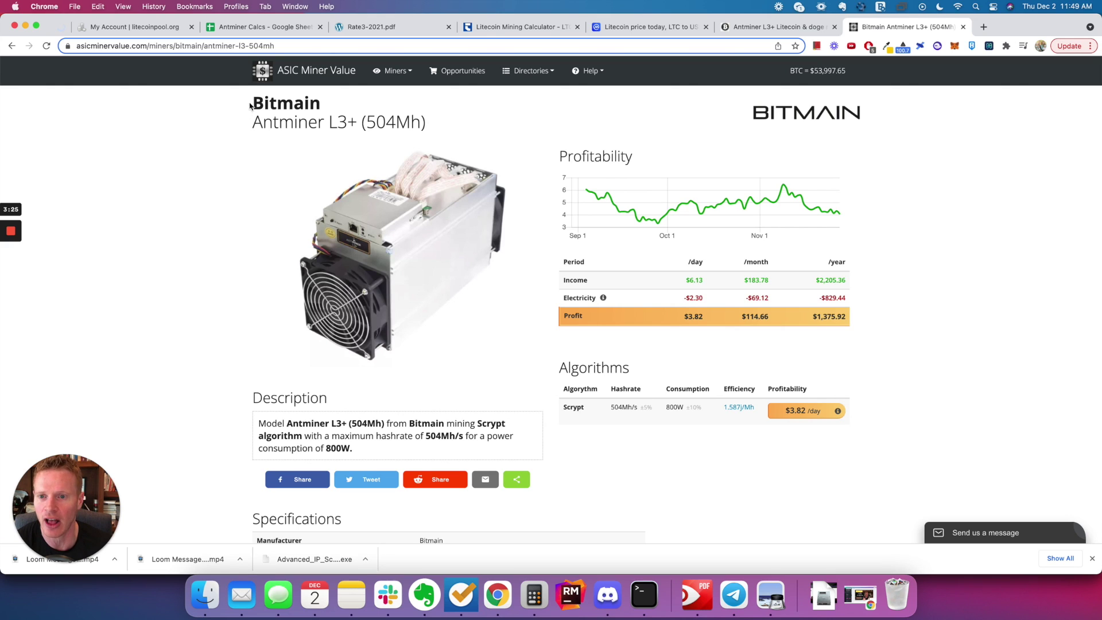
left_click_drag(251, 102, 424, 126)
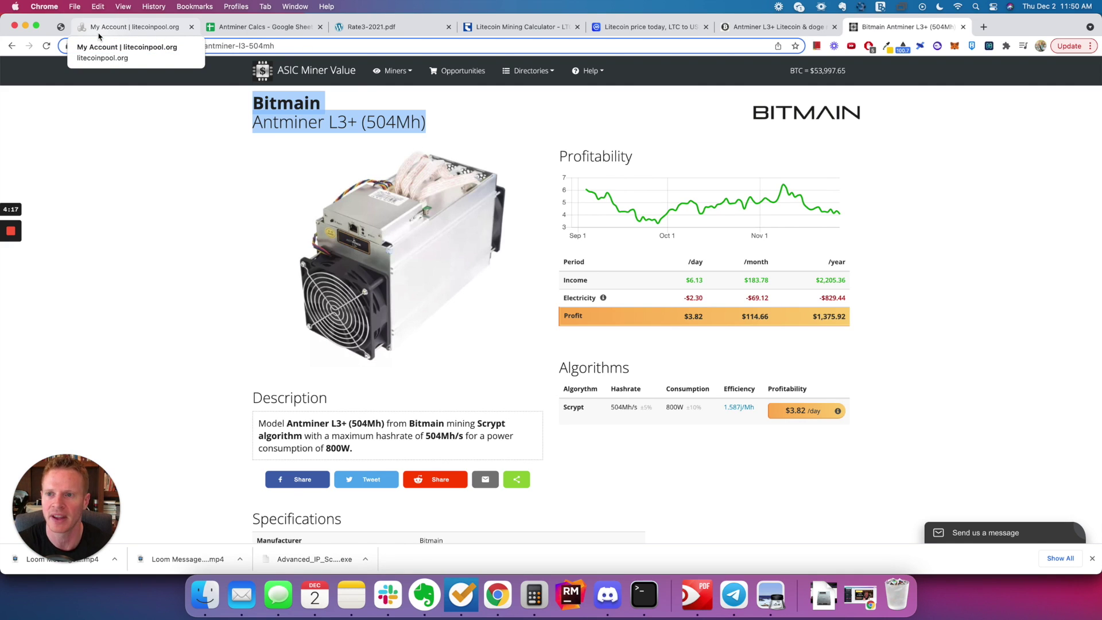
Highlight the worker's 0.0341 LTC 24-hour reward on litecoinpool.org, then return to the Antminer L3+ page
left_click(98, 36)
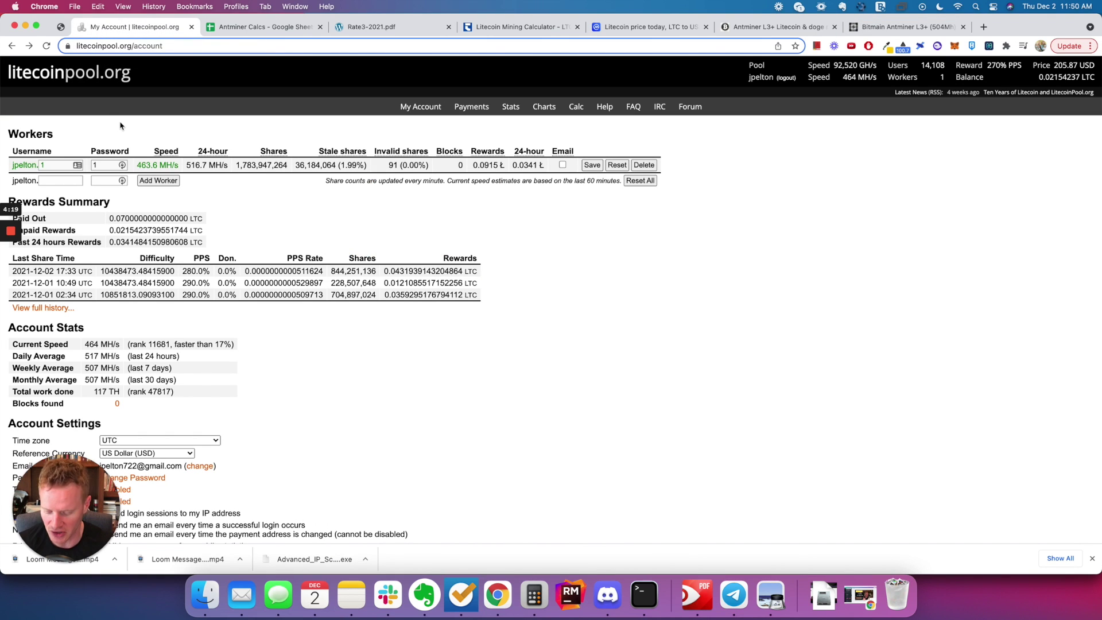
key("ctrl+shift+Tab")
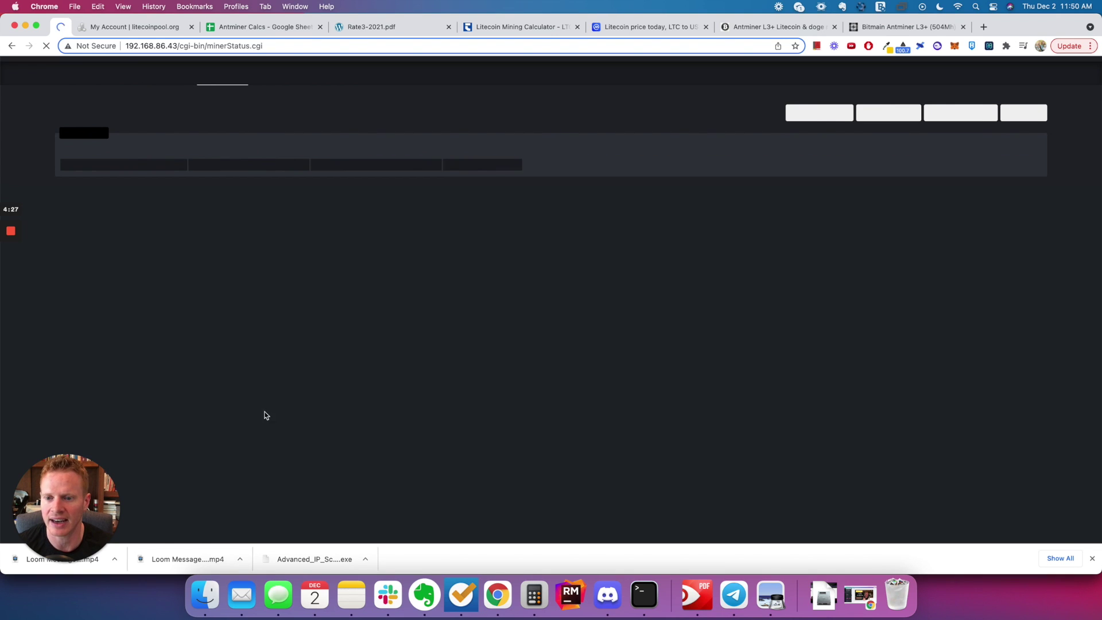
left_click(121, 27)
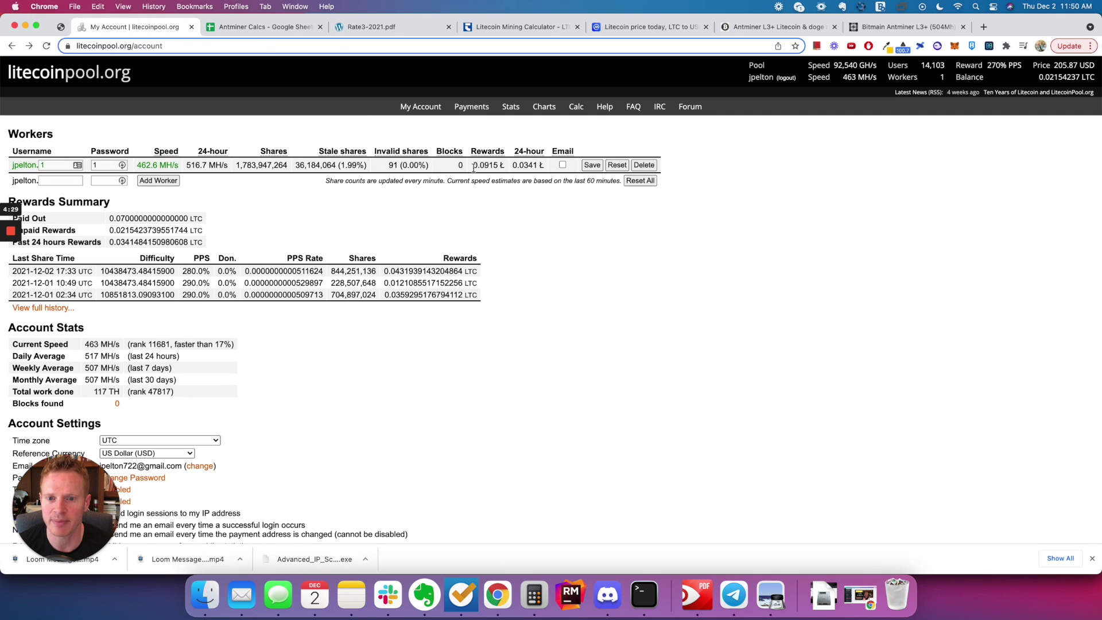
left_click_drag(512, 166, 545, 166)
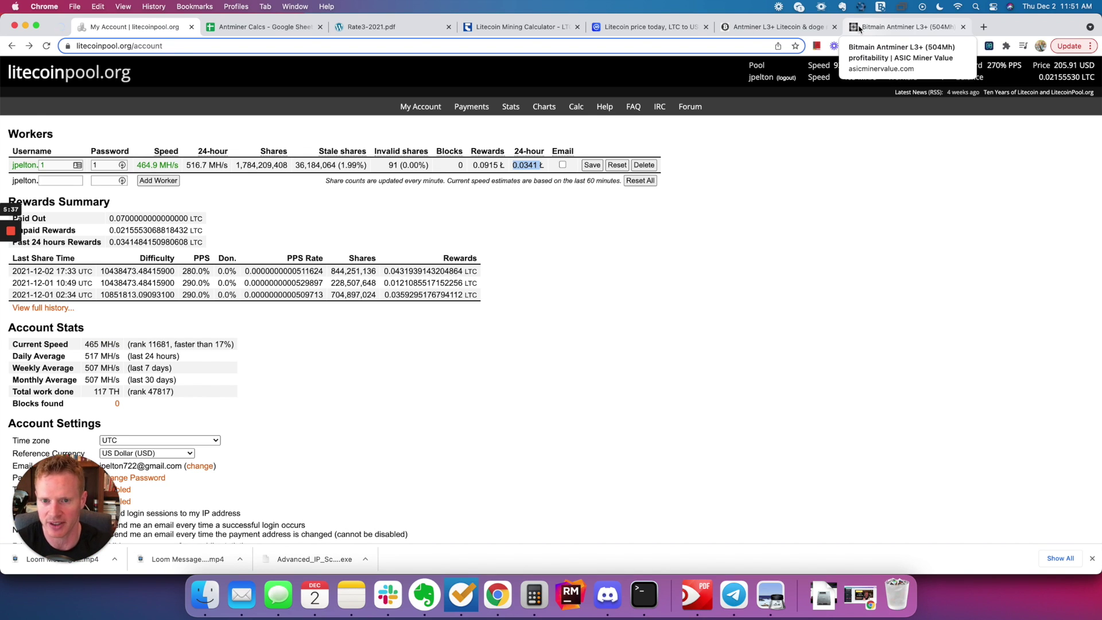
left_click(859, 28)
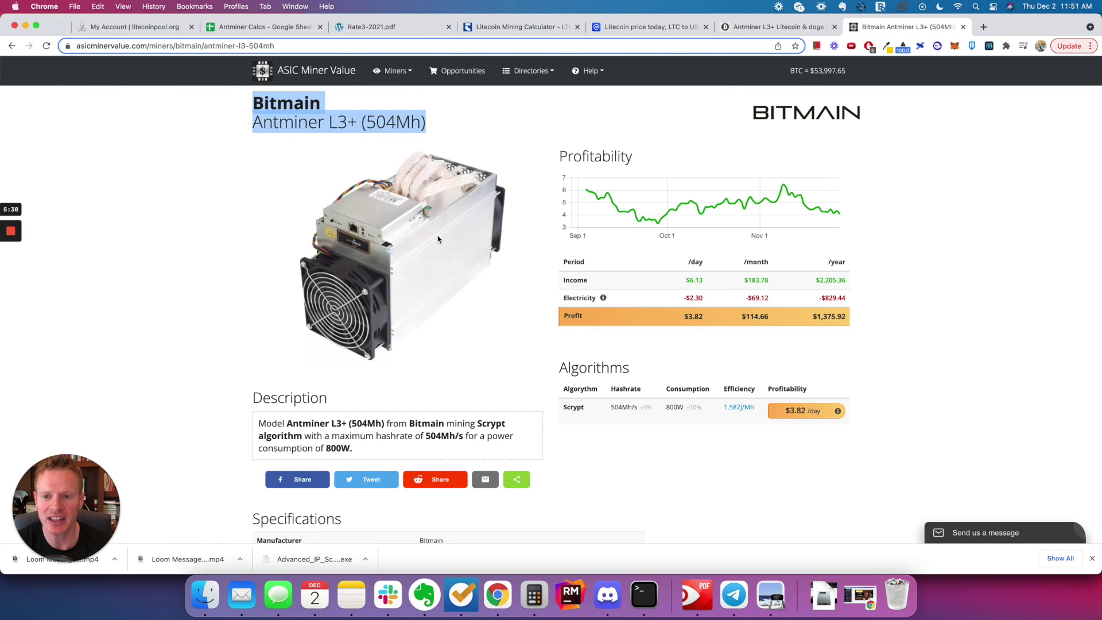
Return to the litecoinpool.org account page showing 461 MH/s and the 0.0341 LTC reward
left_click(139, 29)
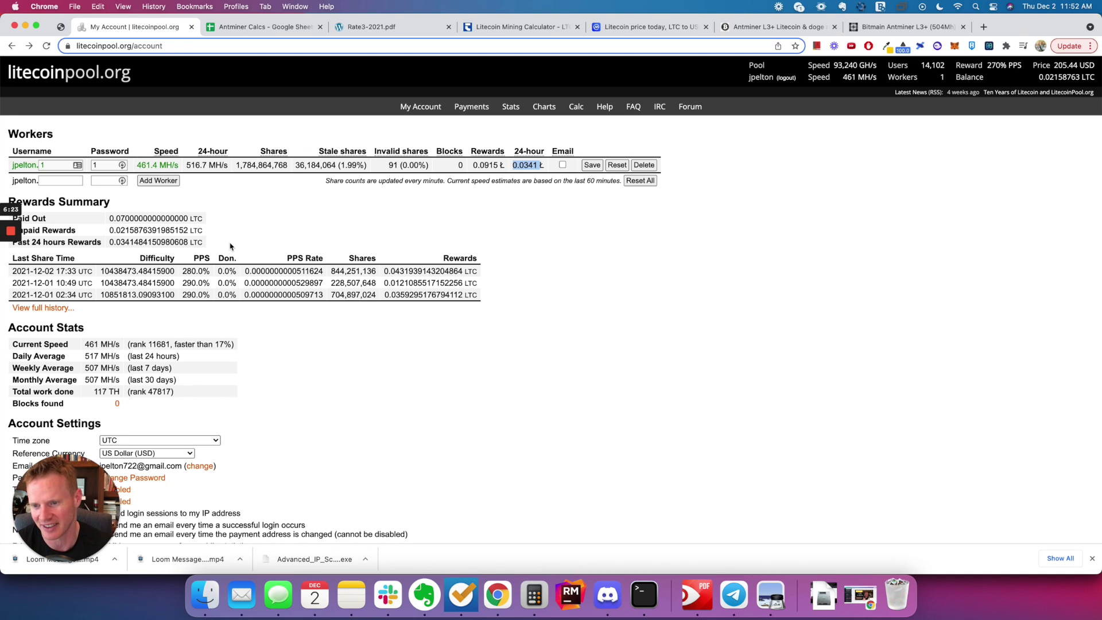
left_click_drag(175, 343, 225, 344)
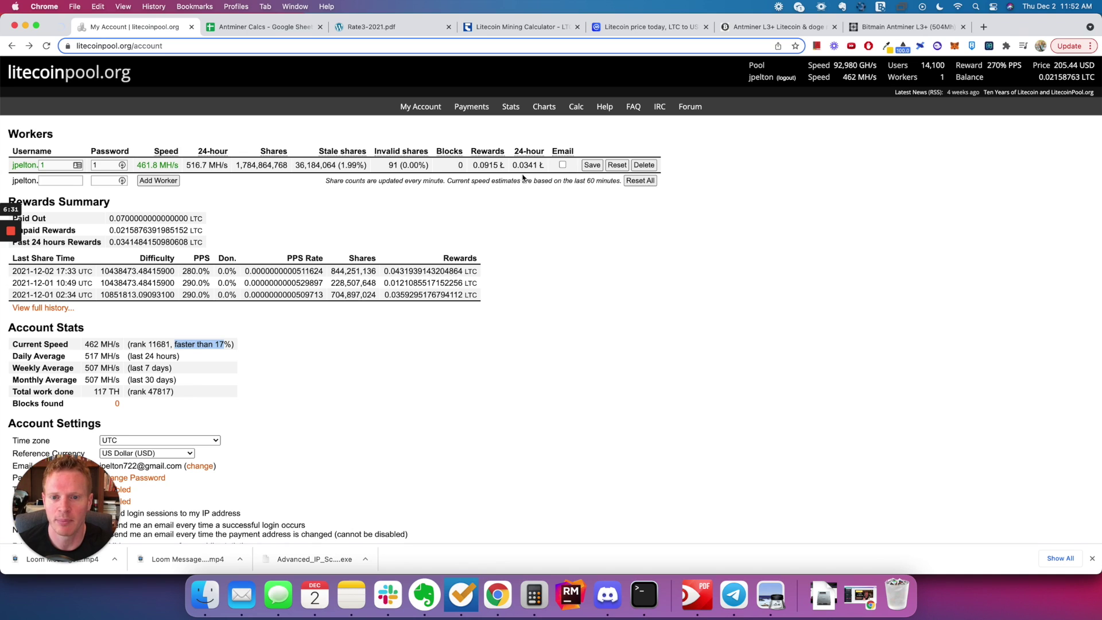
left_click_drag(517, 167, 543, 166)
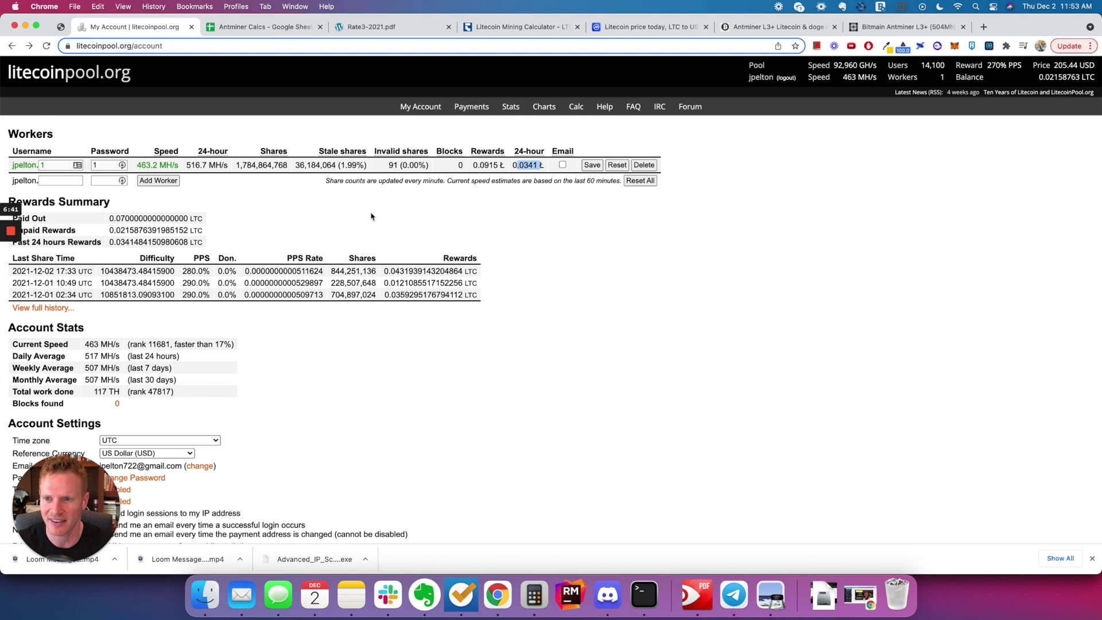
key("super+l")
type("192")
Load the Hiveon status page at 192.168.86.43, then highlight the L3+ page's $3.82 daily profit
key("Return")
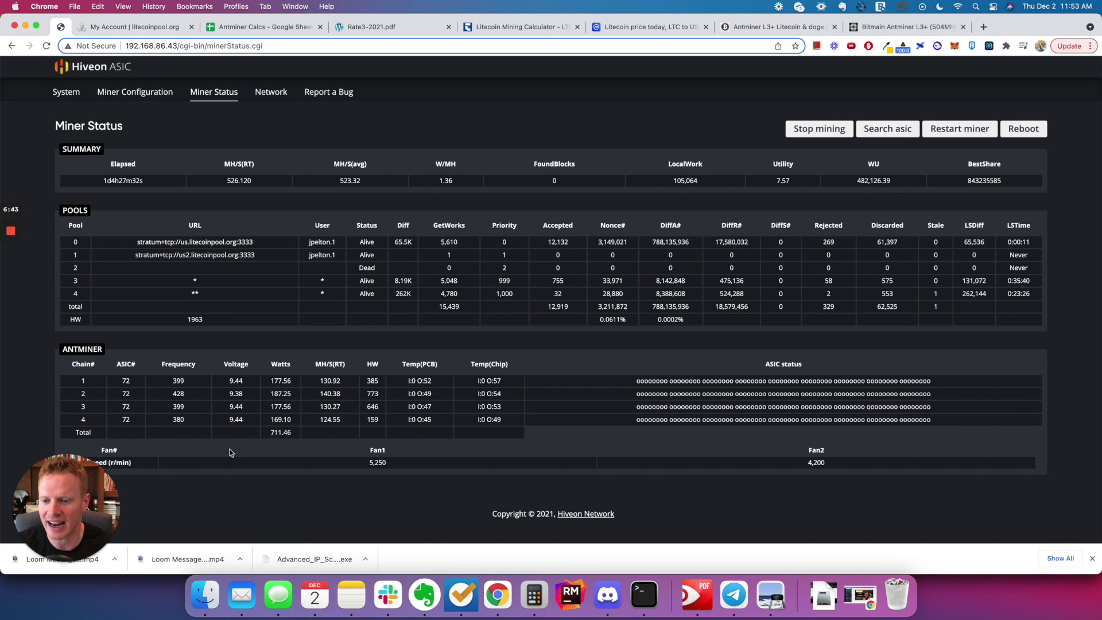
key("super+bracketleft")
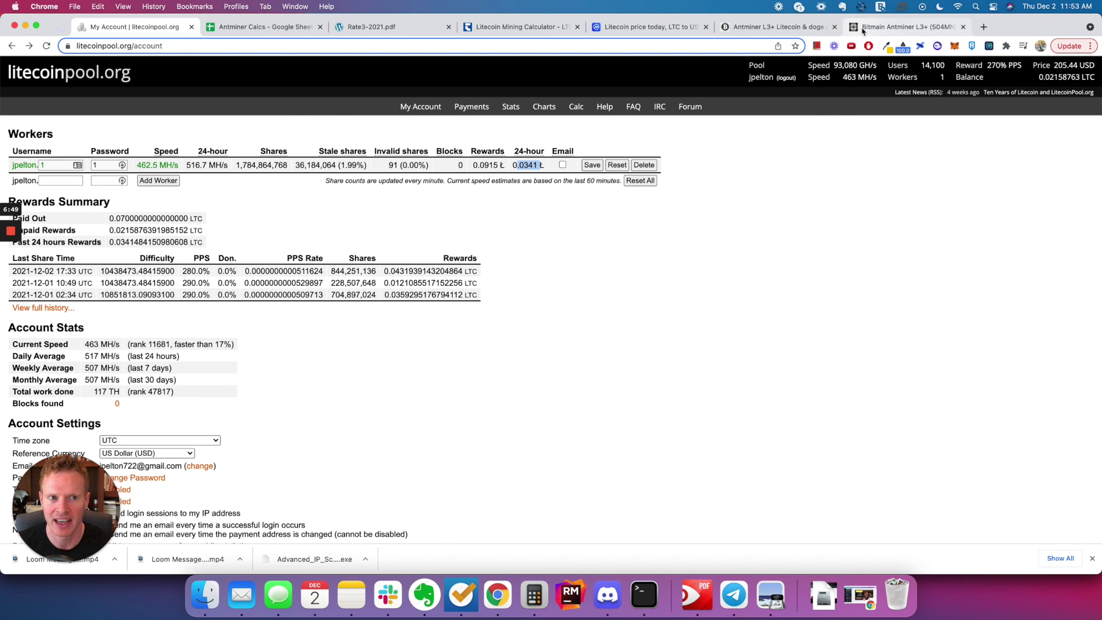
left_click(892, 27)
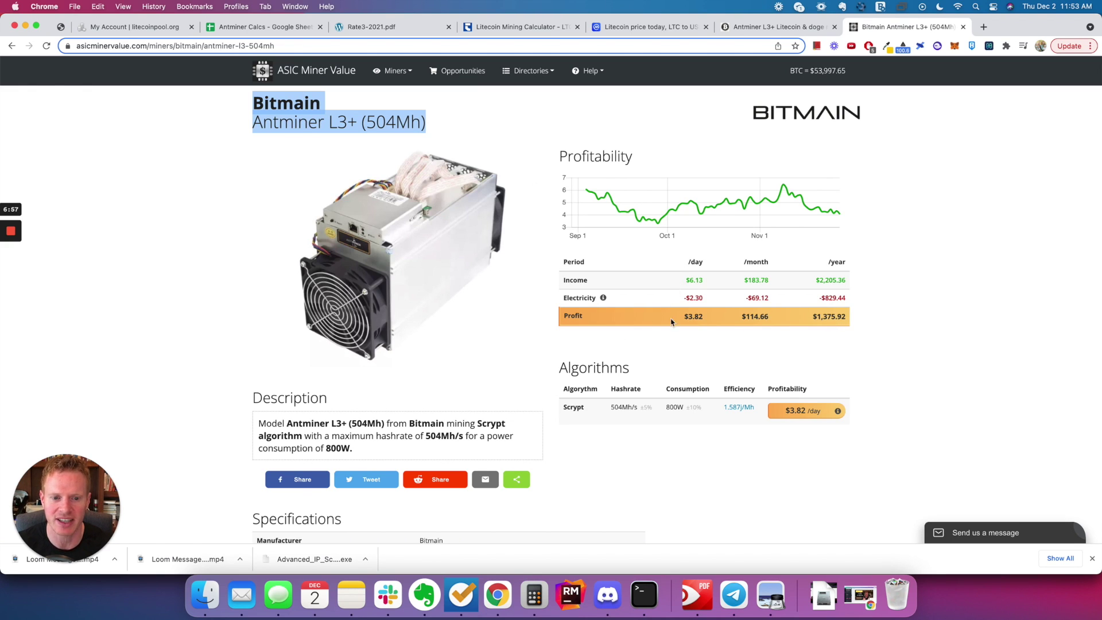
left_click_drag(682, 319, 703, 317)
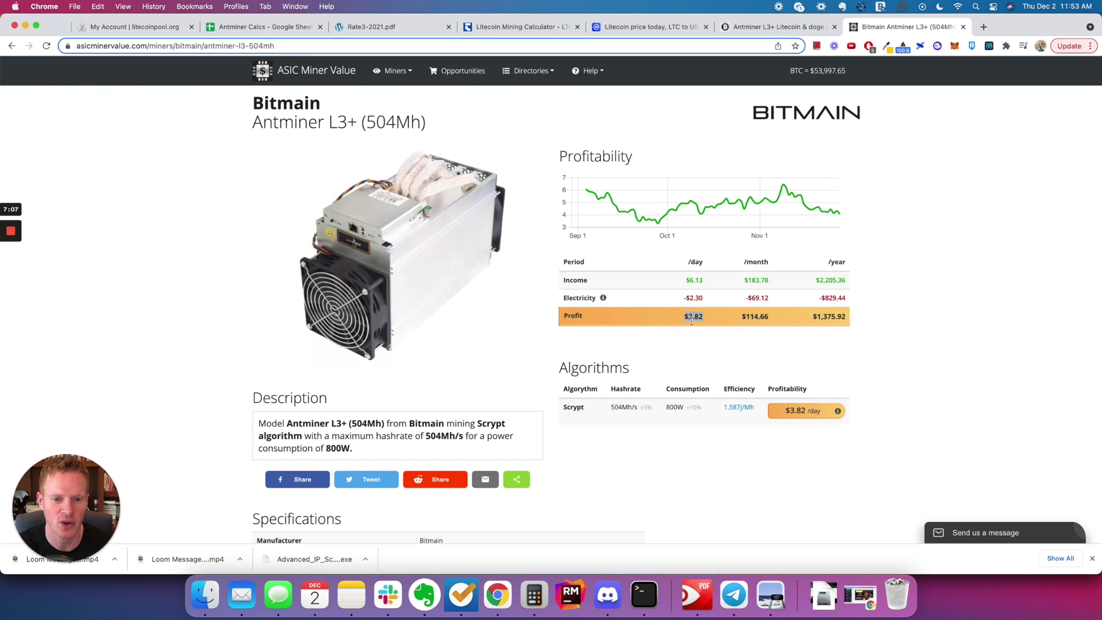
left_click(257, 27)
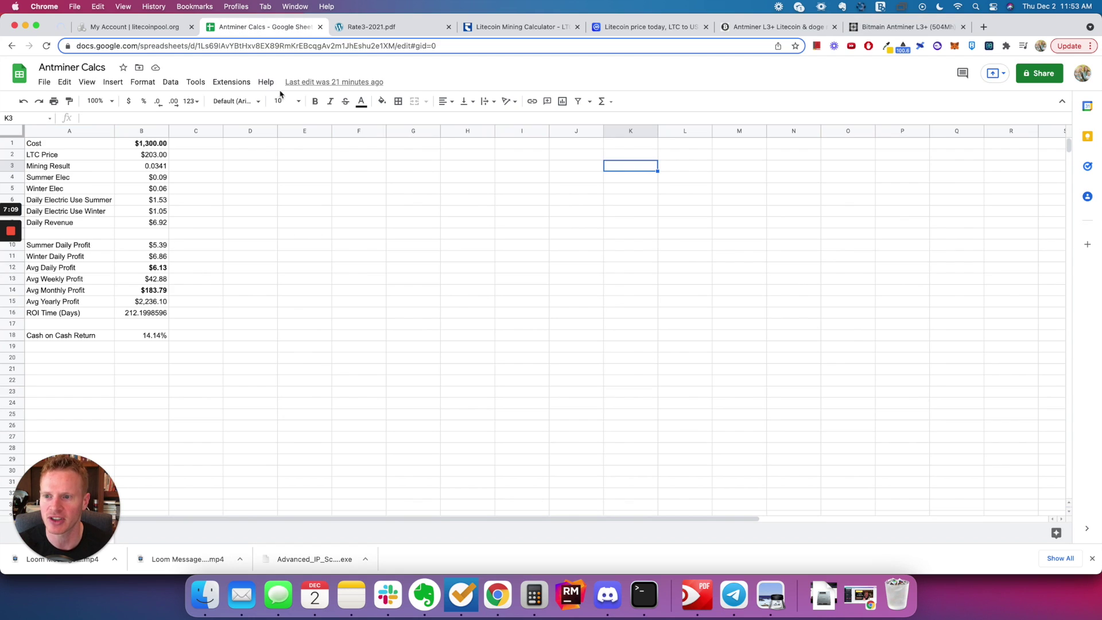
Check the $1,300.00 miner cost in B1, then highlight AKMiner's $1,199.00 L3+ price
left_click(161, 144)
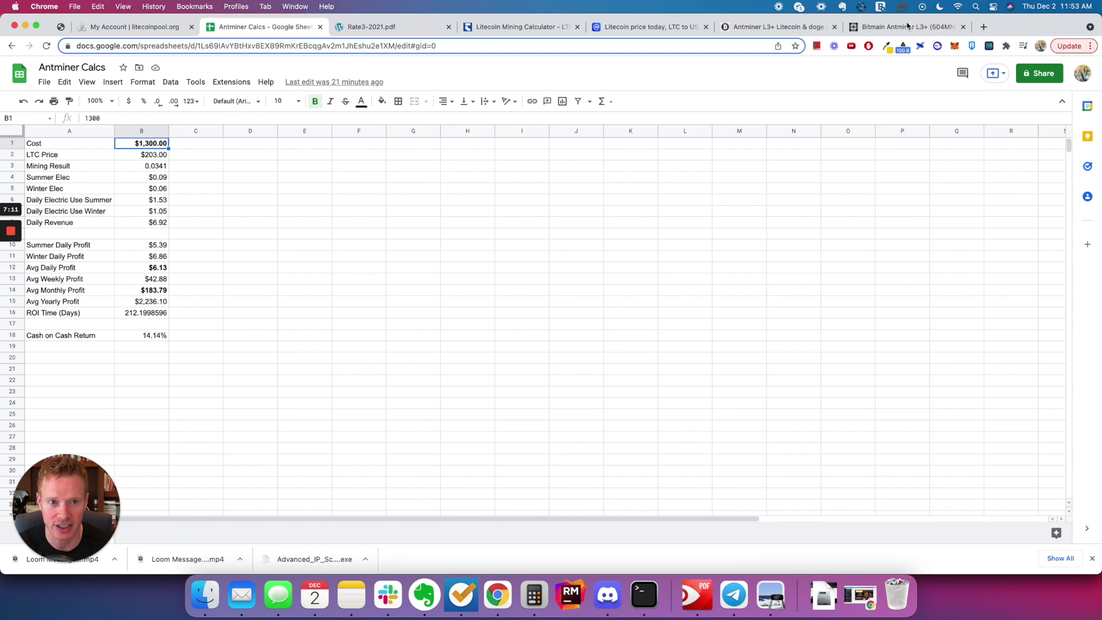
left_click(903, 30)
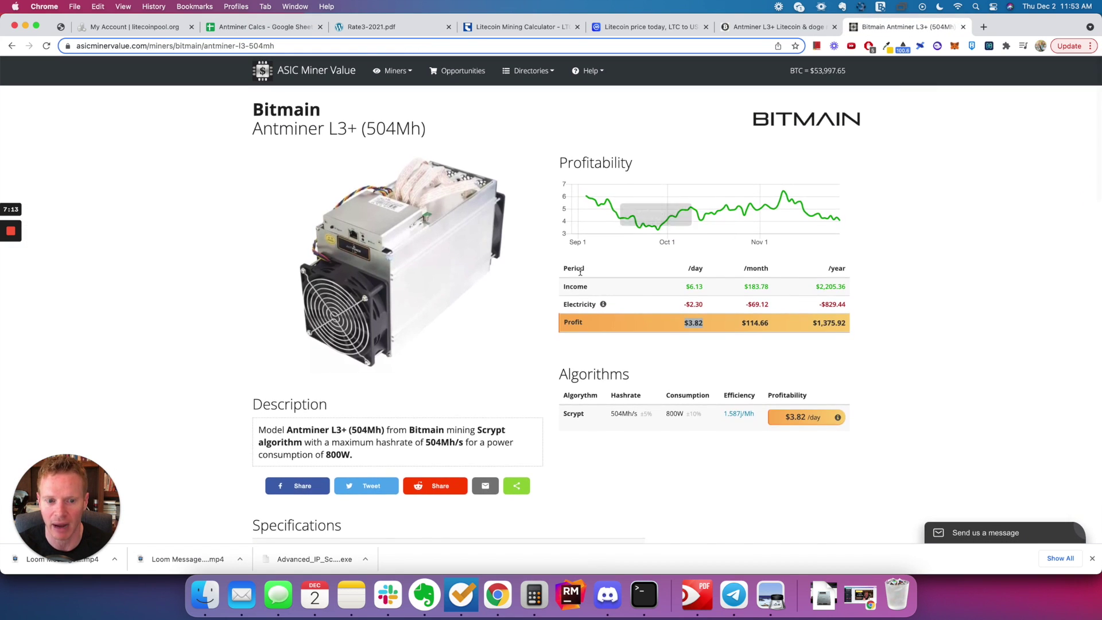
scroll(580, 271, "down", 10)
scroll(581, 271, "down", 7)
scroll(576, 273, "up", 3)
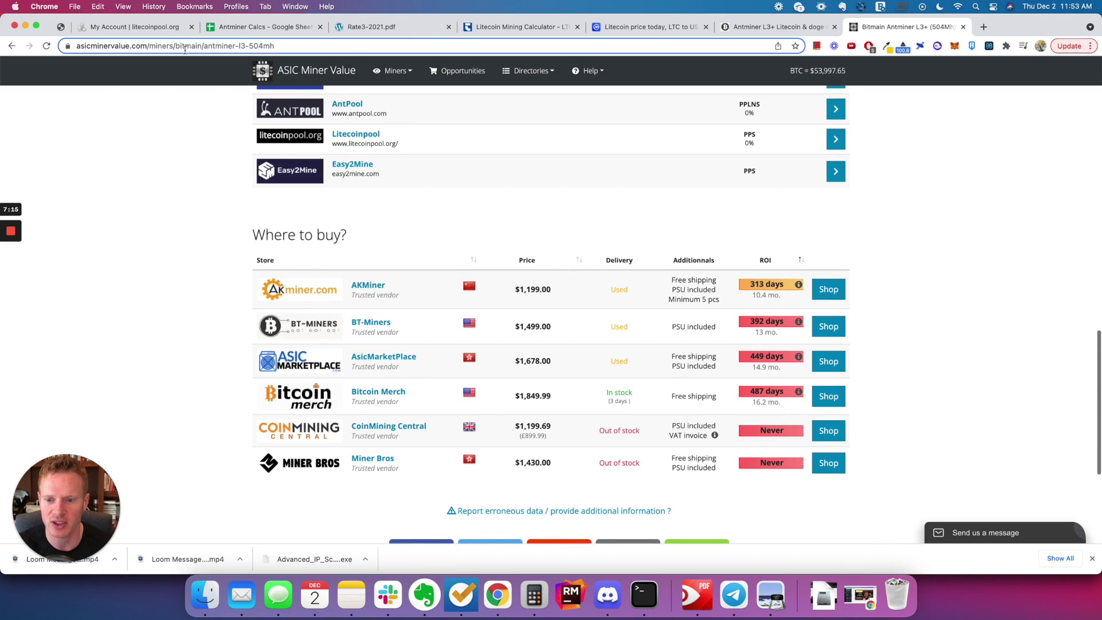
left_click_drag(516, 290, 553, 291)
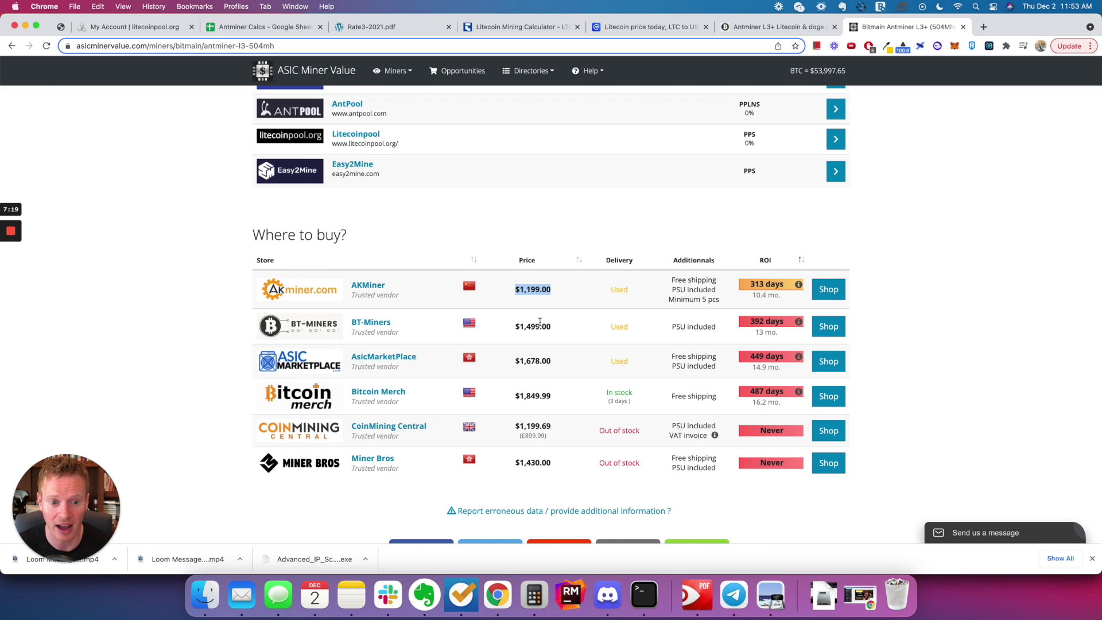
Compare the other vendors' L3+ prices and ROI days in the 'Where to buy?' table
scroll(540, 322, "up", 1)
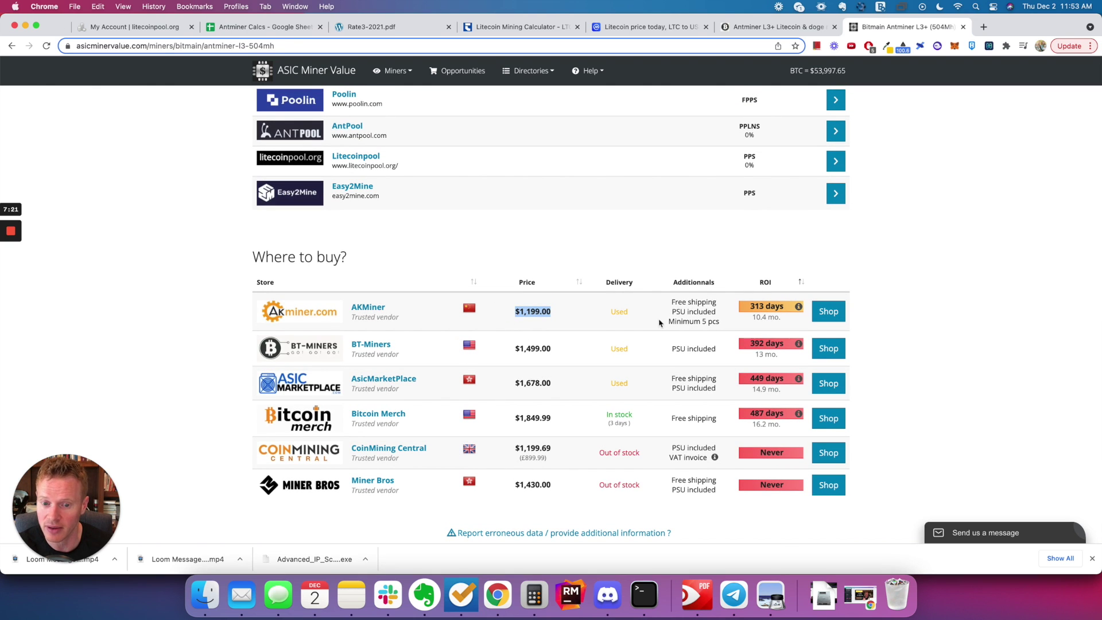
scroll(516, 362, "down", 3)
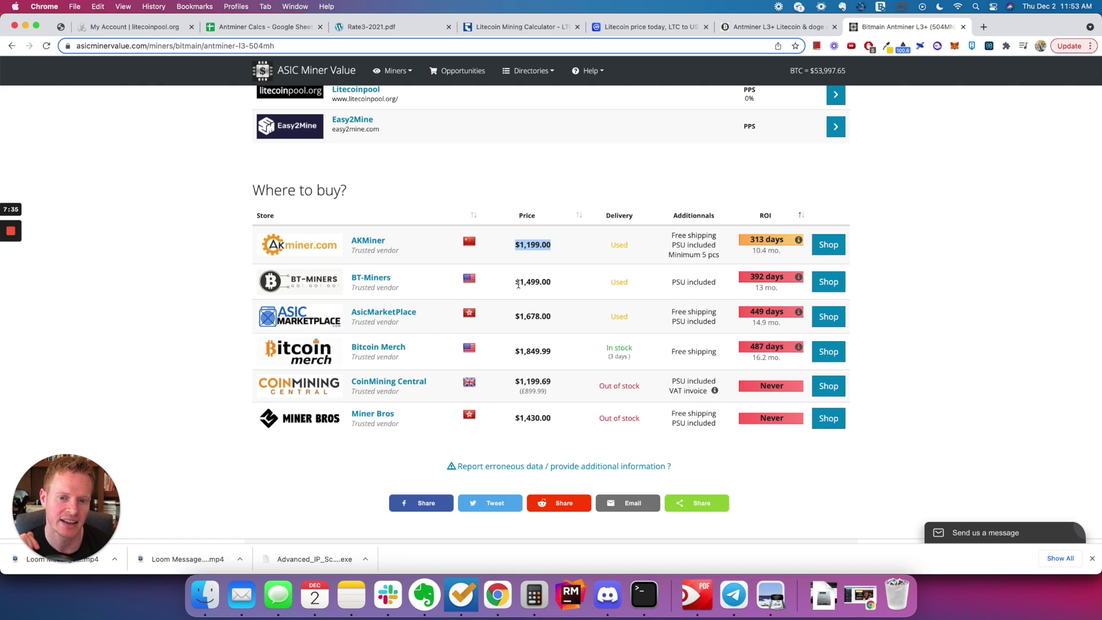
scroll(547, 346, "up", 3)
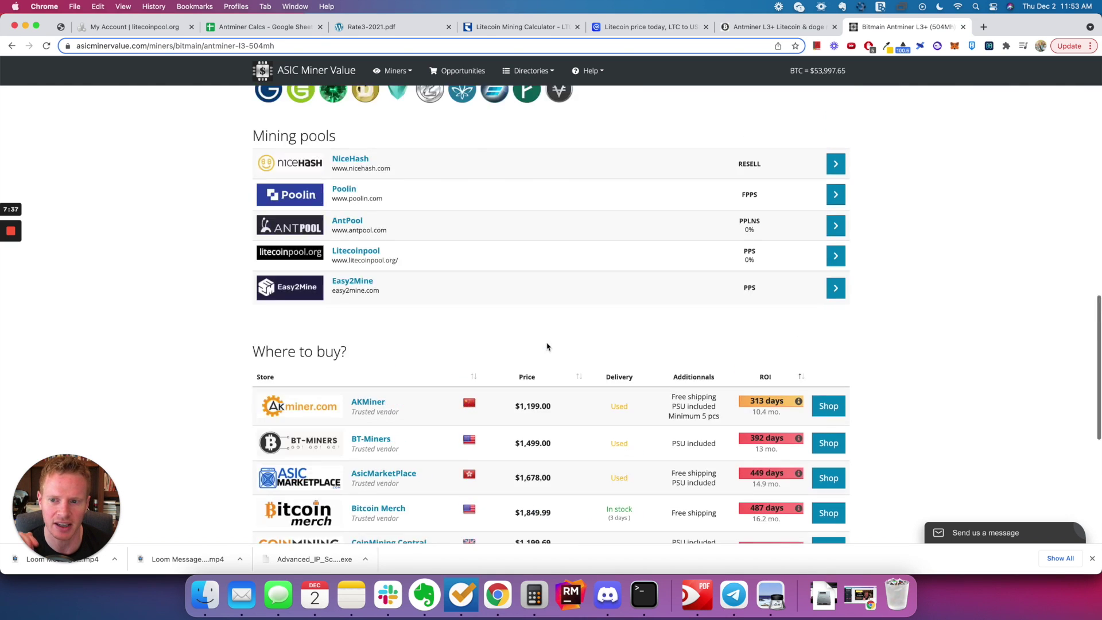
scroll(547, 346, "up", 6)
scroll(546, 344, "down", 5)
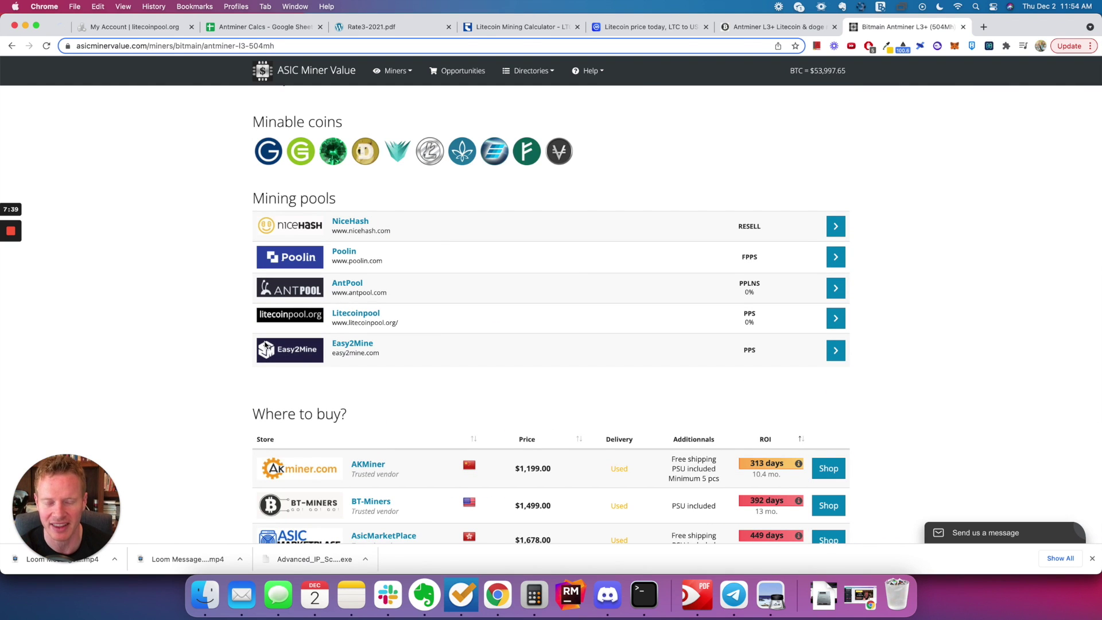
scroll(266, 348, "down", 3)
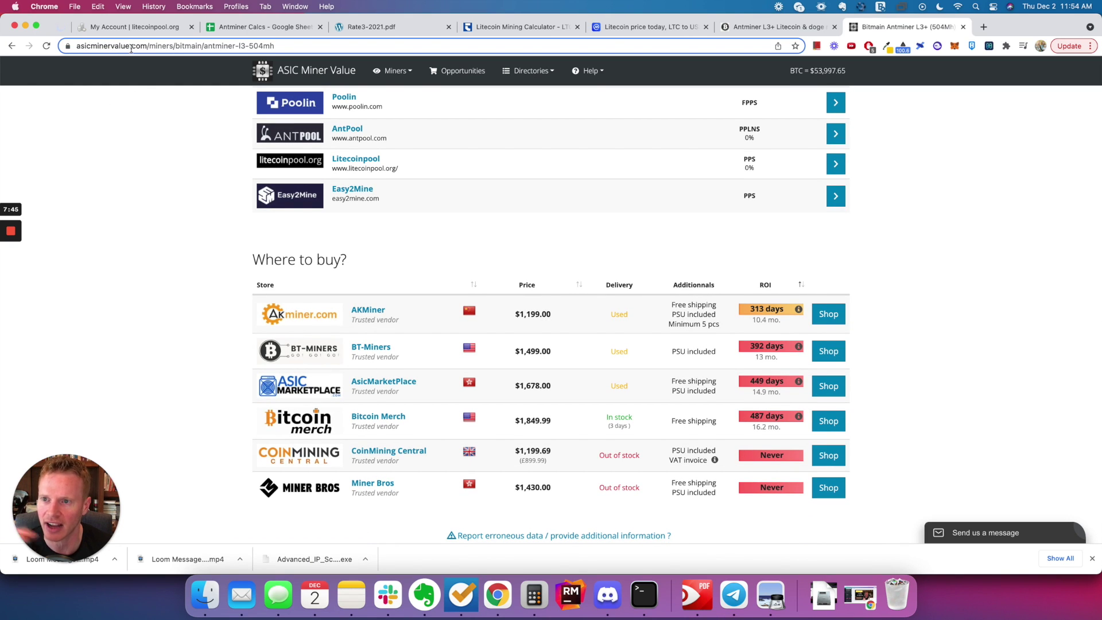
scroll(392, 269, "up", 15)
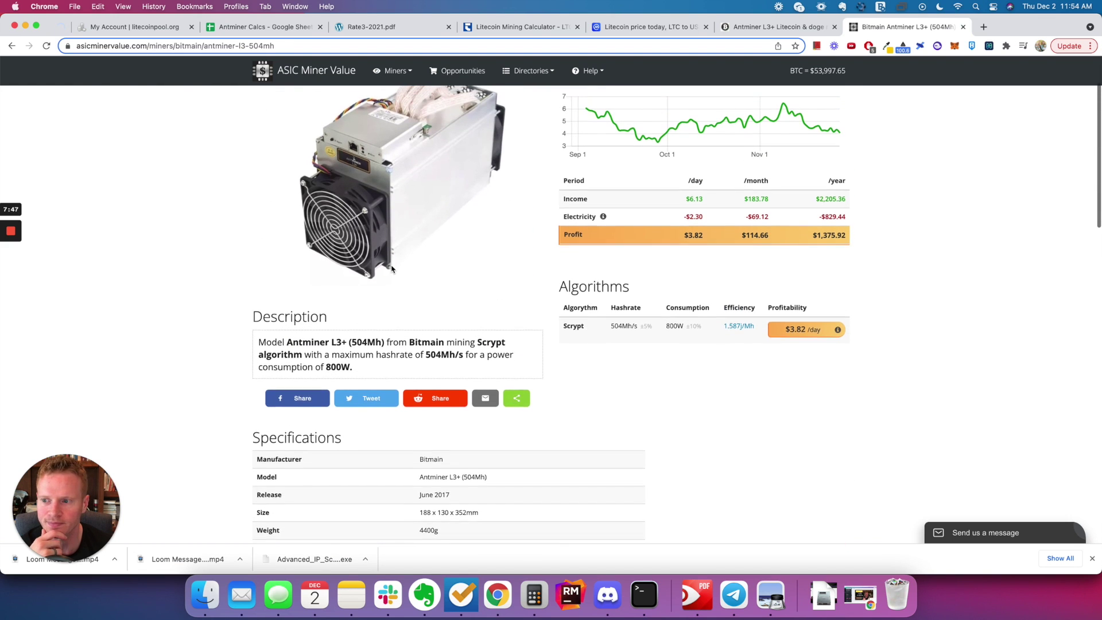
scroll(575, 284, "down", 12)
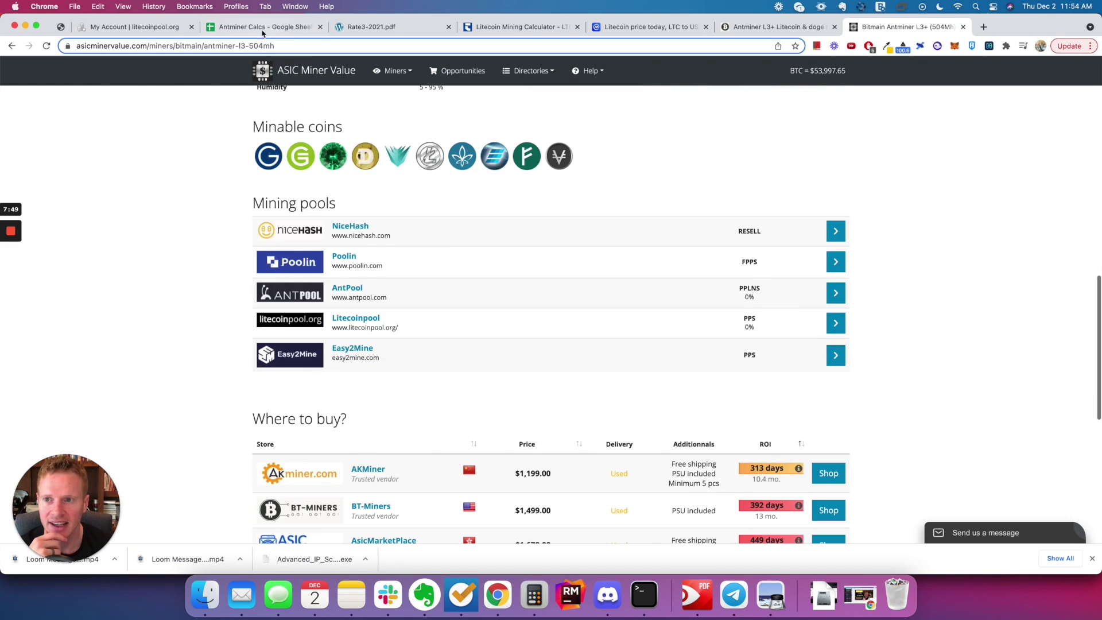
left_click(262, 28)
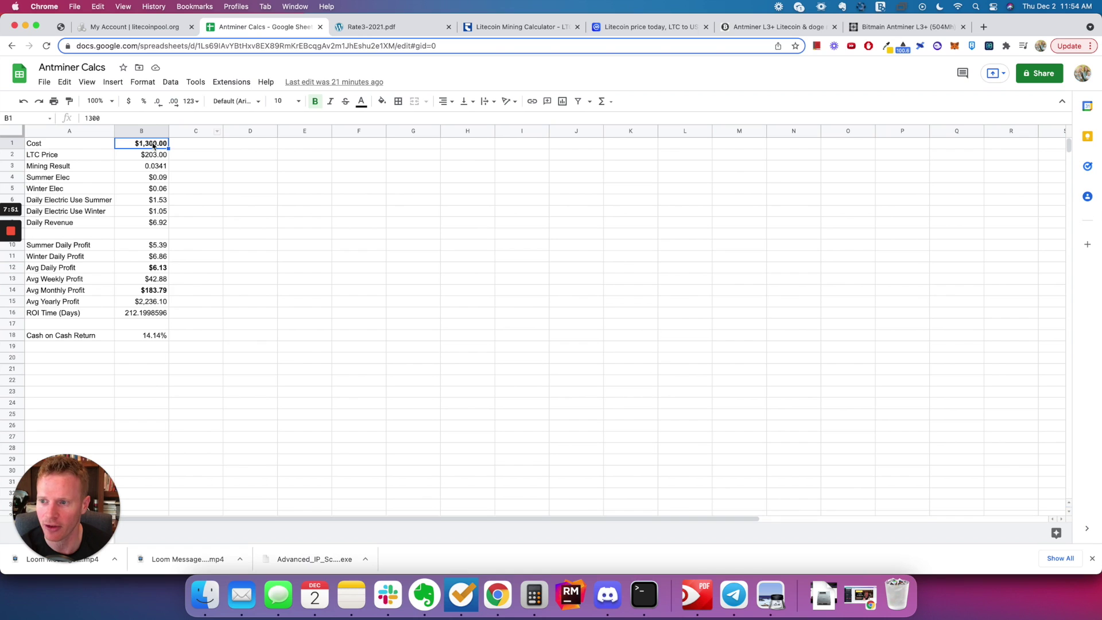
Check the LTC Price and Mining Result cells, then view BT-Miners' $1,599.00 used L3+ listing
left_click(152, 155)
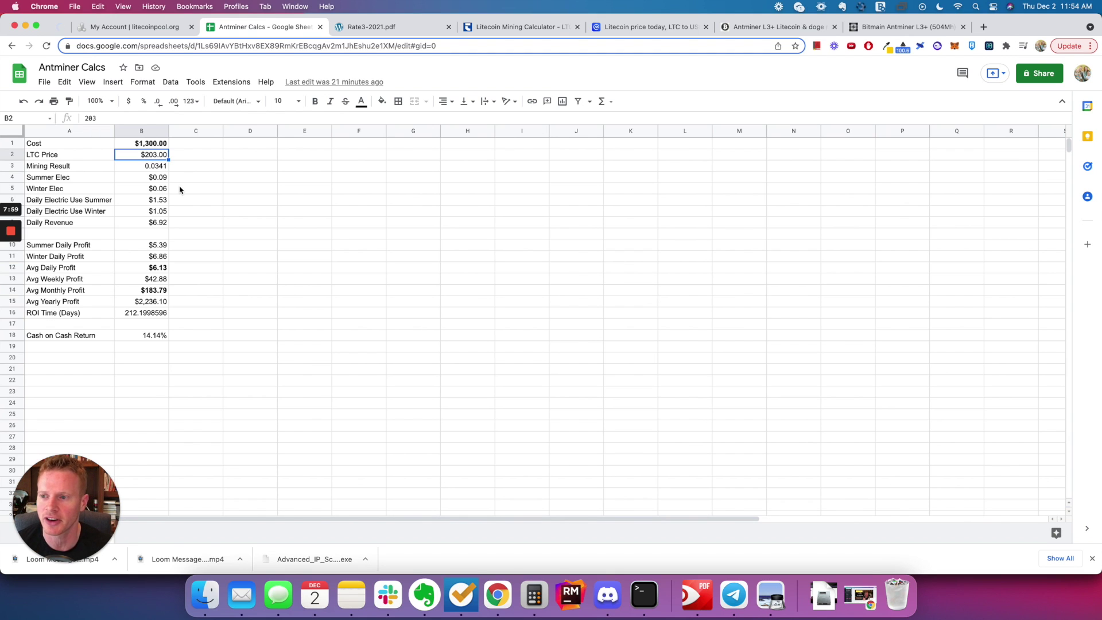
left_click(157, 168)
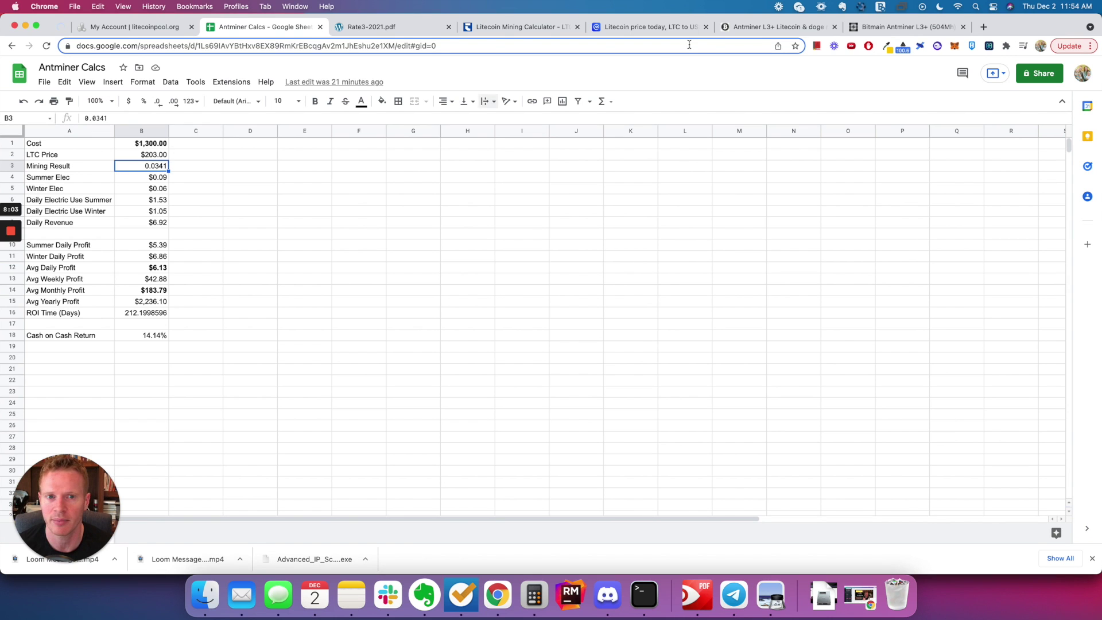
left_click(736, 27)
Highlight CoinWarz's per-hour LTC, 0.01243016 LTC per day and $1.19 daily profit figures
scroll(637, 235, "down", 1)
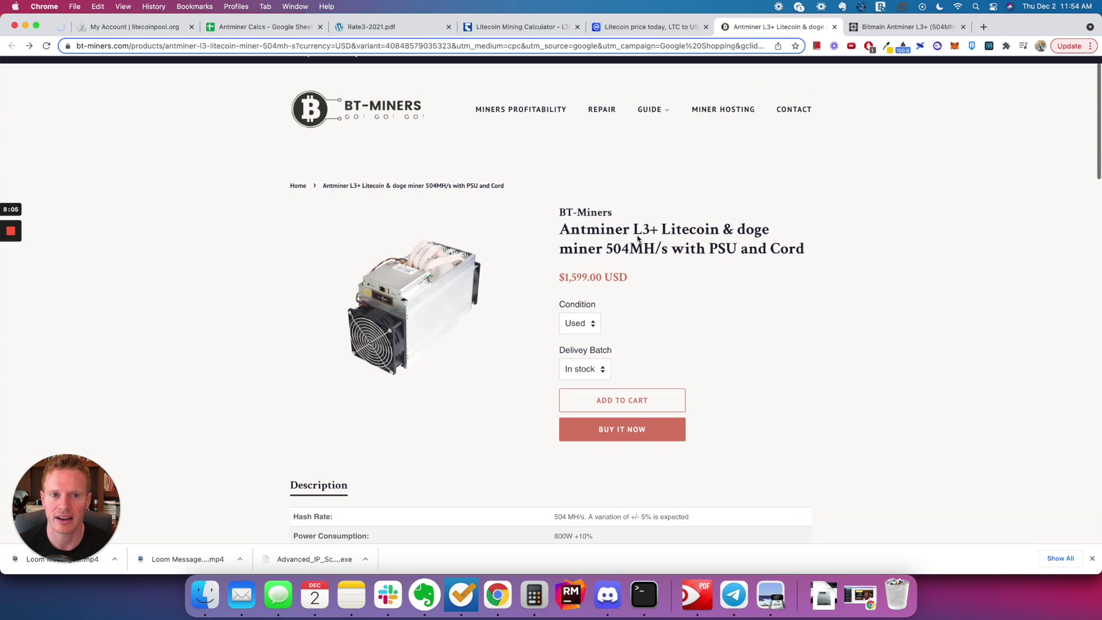
key("ctrl+shift+Tab")
key("ctrl+shift+Tab")
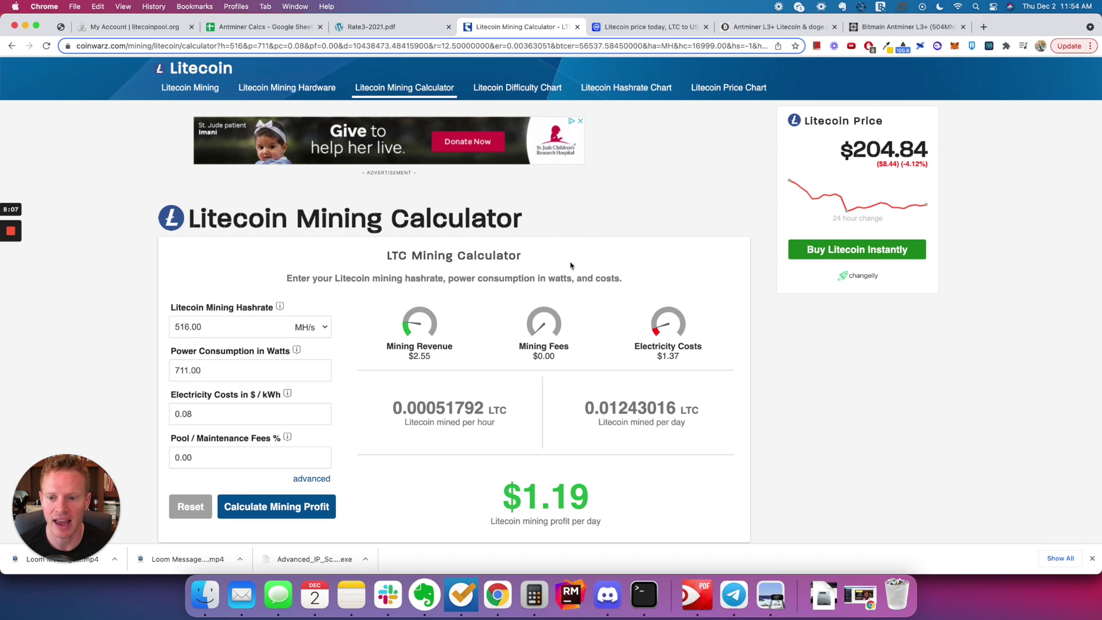
scroll(571, 266, "down", 1)
scroll(571, 265, "down", 3)
scroll(551, 265, "up", 2)
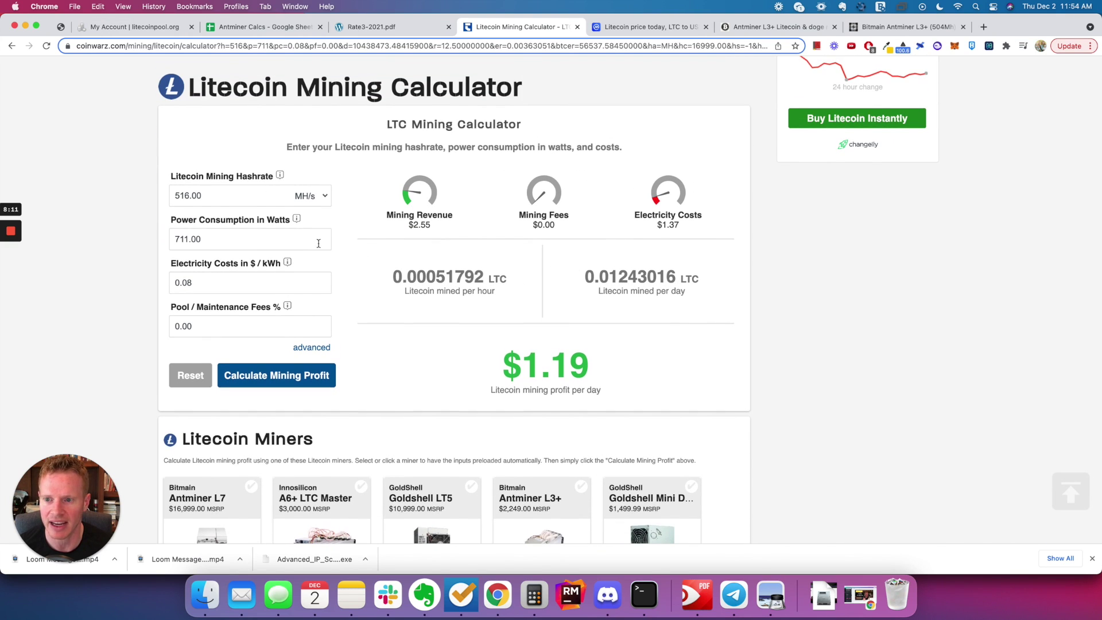
scroll(319, 247, "up", 1)
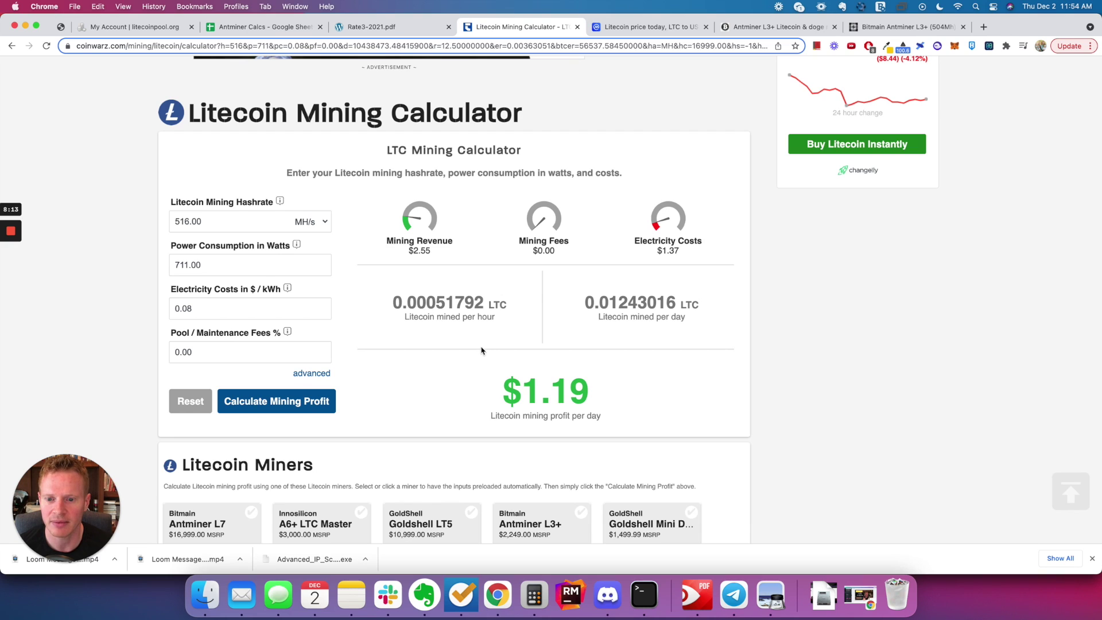
left_click_drag(402, 304, 465, 305)
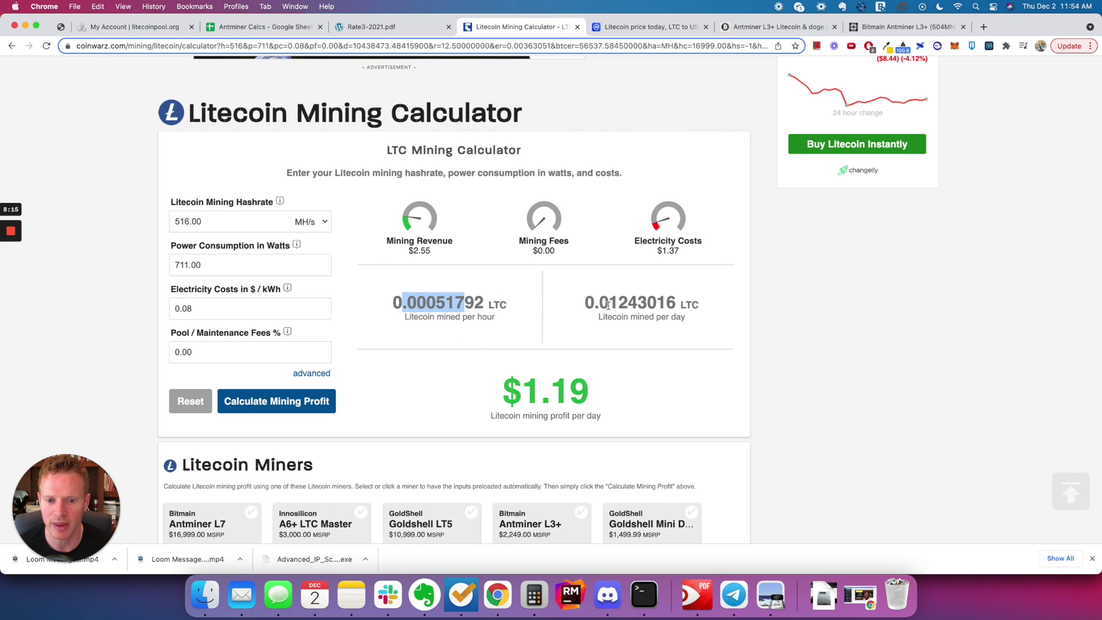
left_click_drag(584, 303, 677, 303)
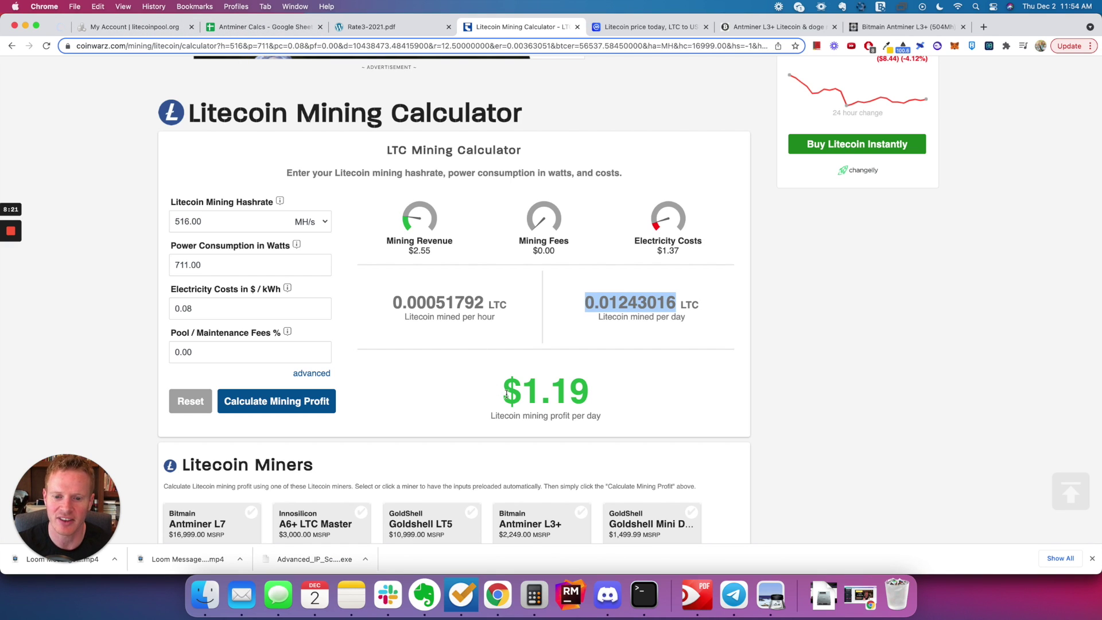
left_click_drag(502, 390, 588, 397)
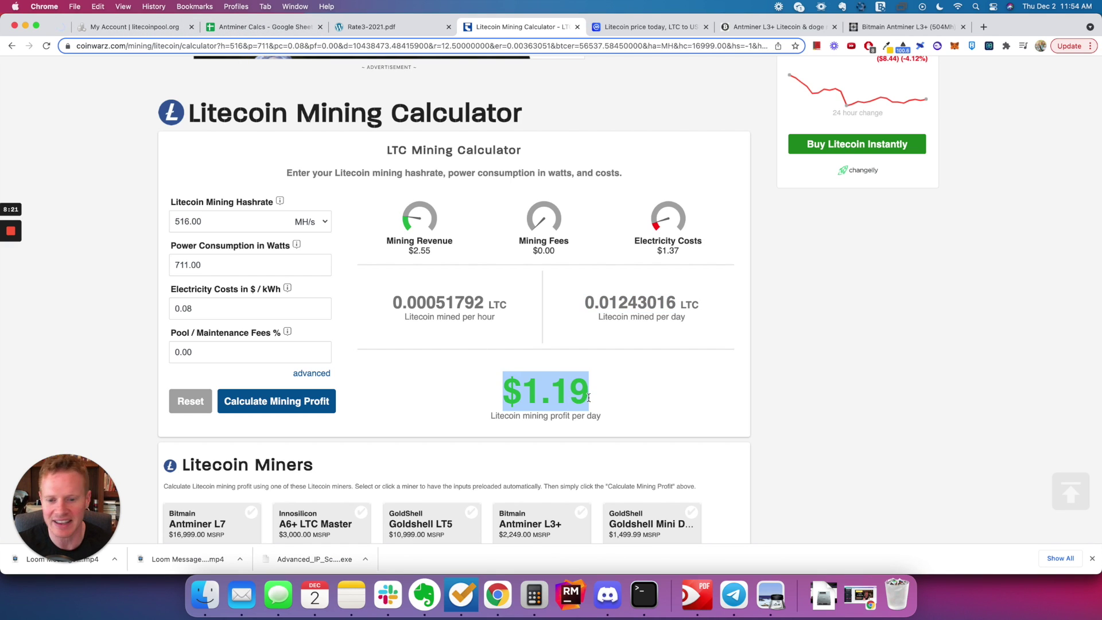
Check the Summer Elec and Winter Elec rates in Antminer Calcs, then open Rate3-2021.pdf
left_click(158, 30)
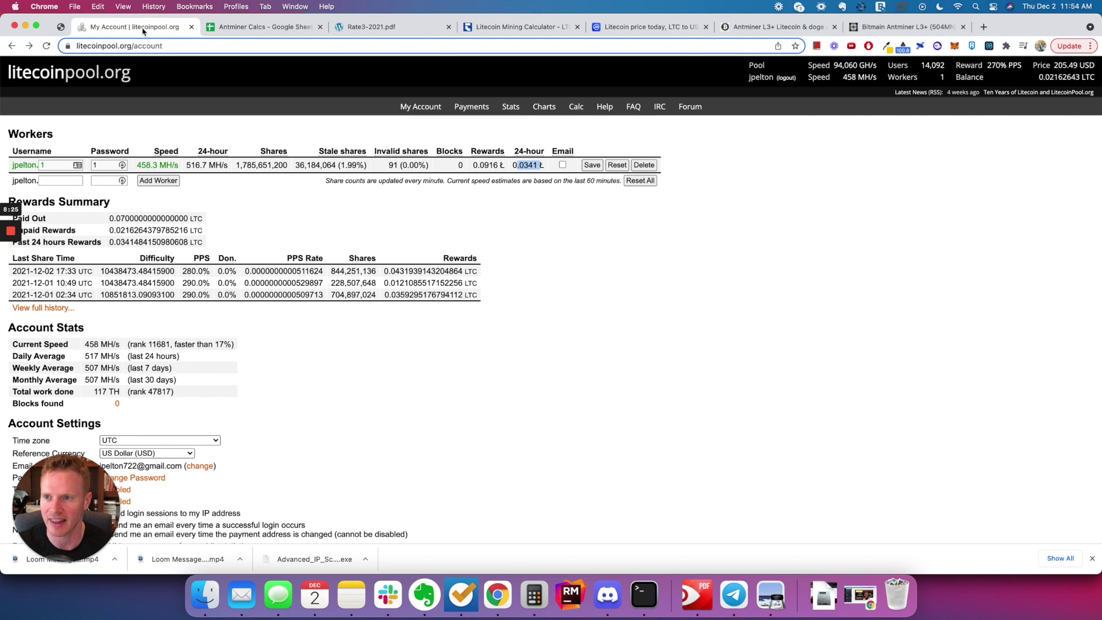
left_click(233, 30)
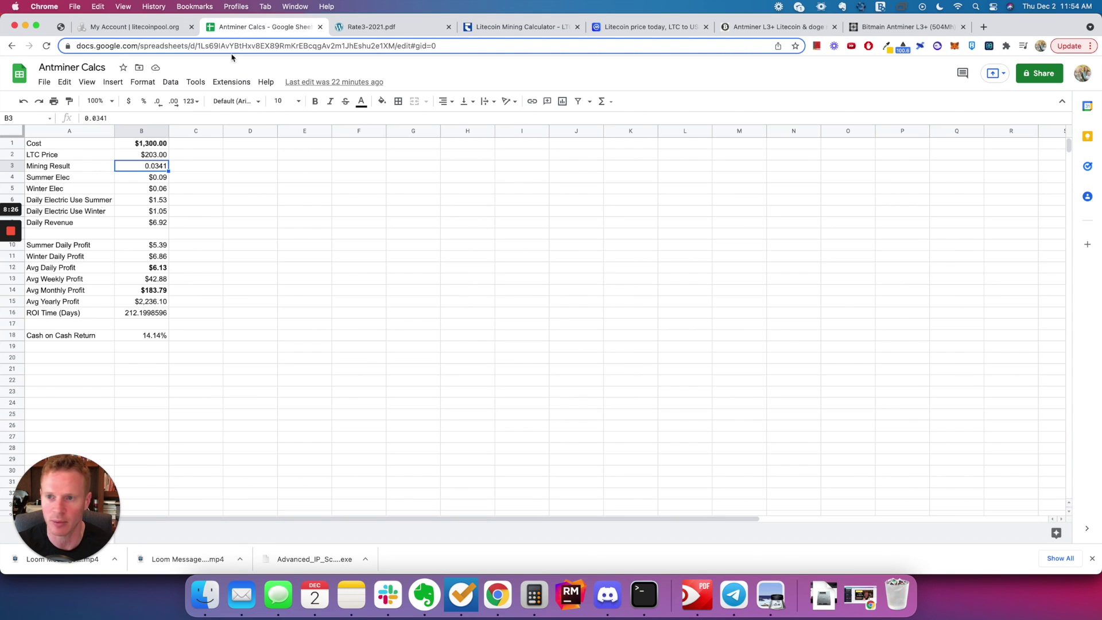
left_click(160, 181)
left_click(156, 189)
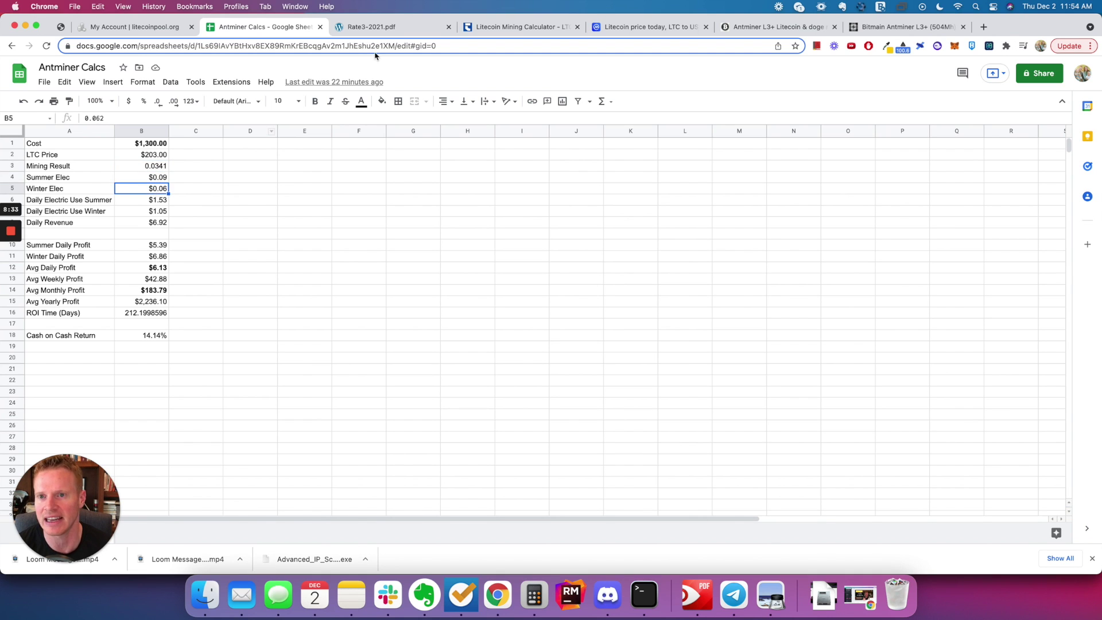
left_click(373, 27)
Mark the PDF's summer .0900 and winter .0810 and .0620 per-kWh charges in the rate table
scroll(603, 306, "down", 1)
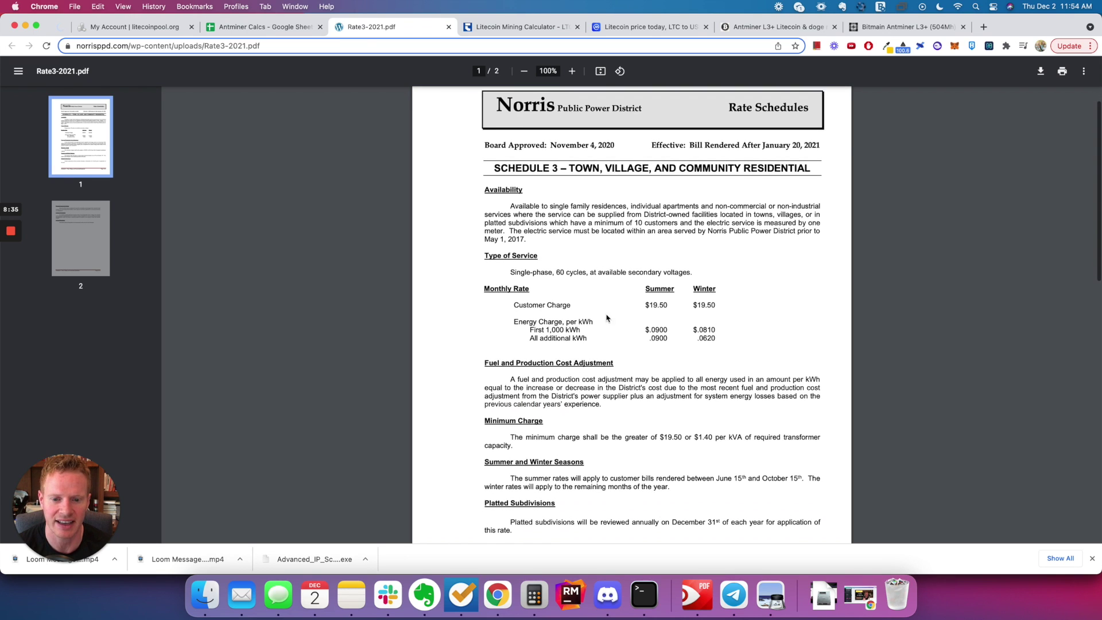
left_click_drag(647, 337, 668, 338)
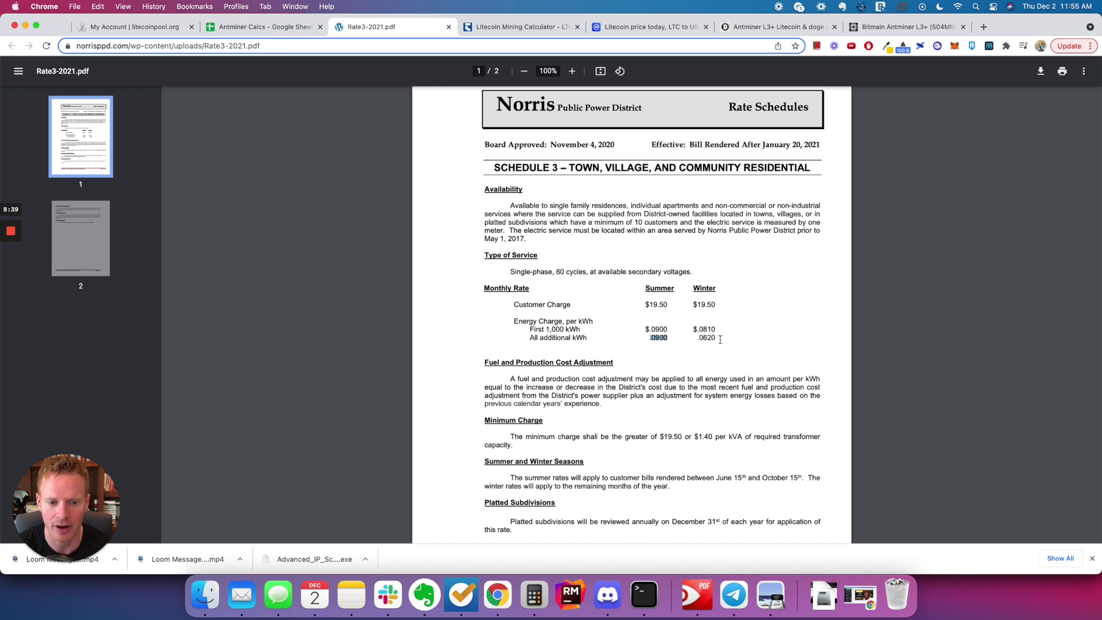
left_click_drag(698, 329, 717, 336)
scroll(717, 330, "down", 1)
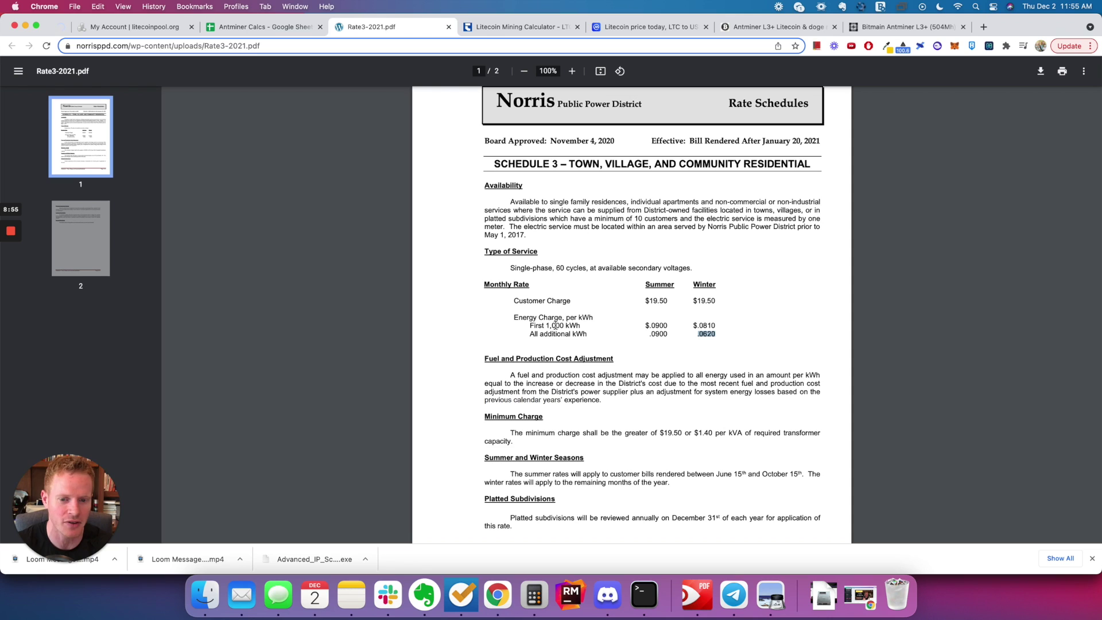
left_click_drag(542, 325, 595, 326)
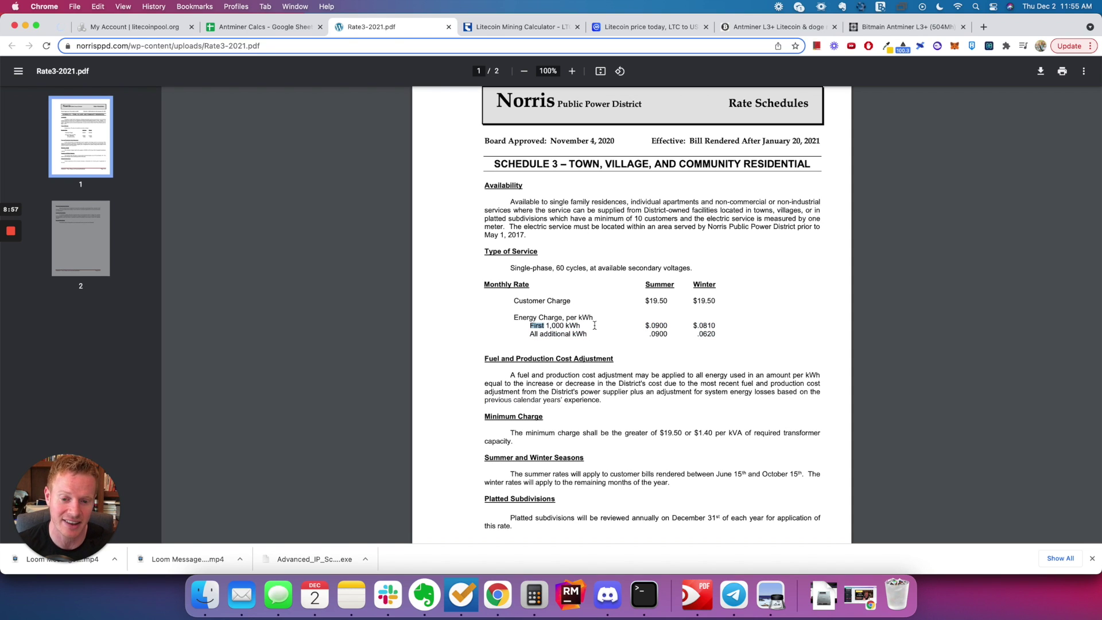
left_click(595, 325)
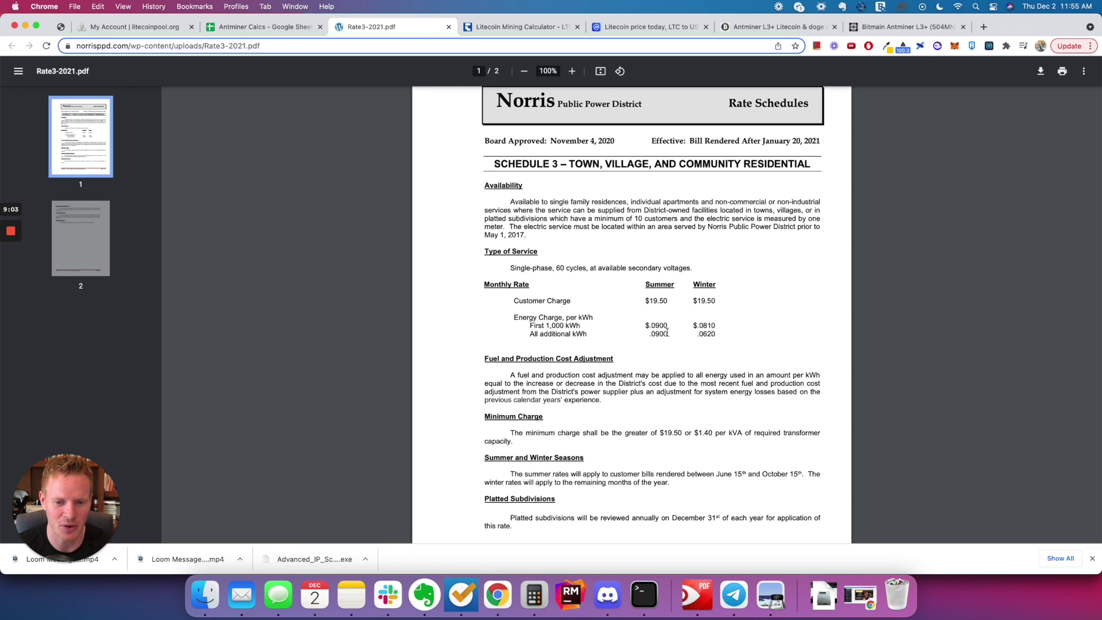
mouse_move(698, 335)
left_mouse_down()
mouse_move(713, 335)
mouse_move(674, 334)
mouse_move(714, 338)
left_mouse_up()
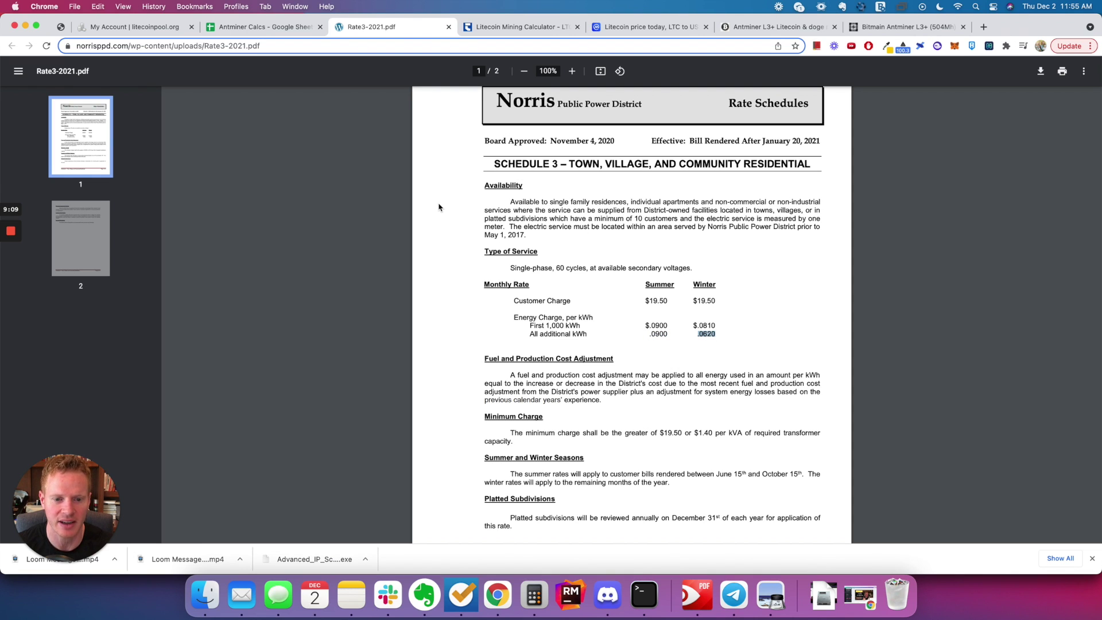
left_click(260, 27)
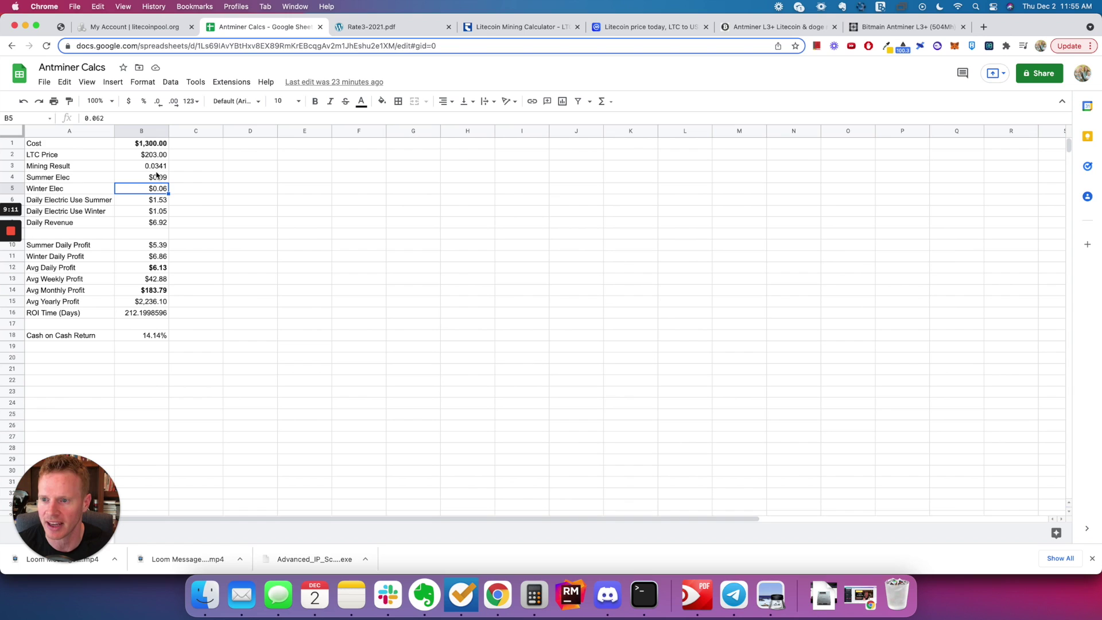
left_click(158, 157)
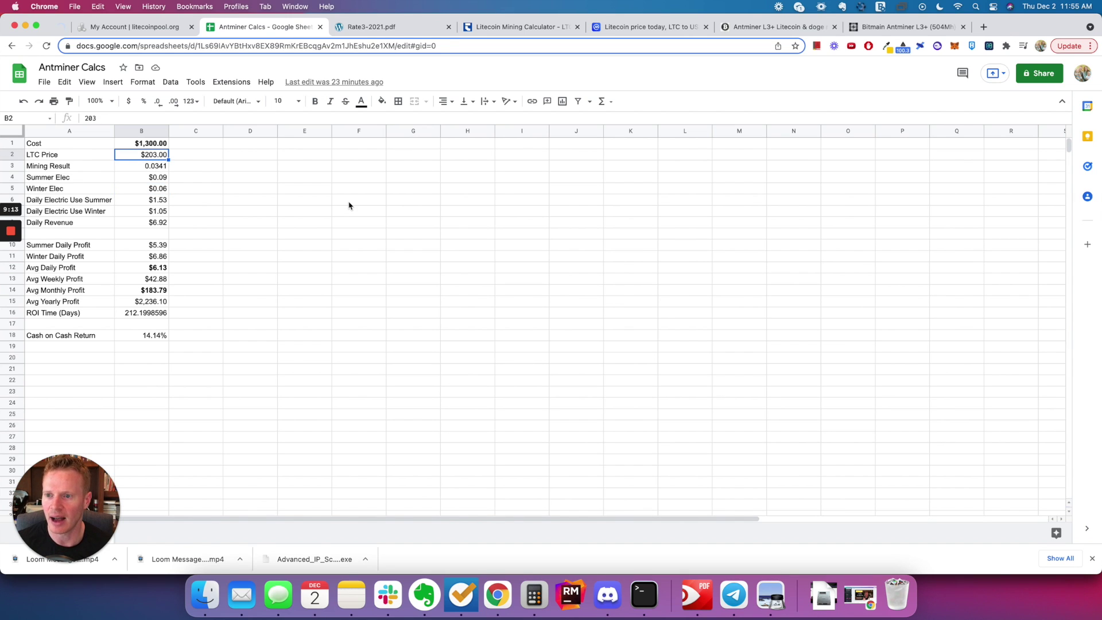
key("Up")
key("Down")
key("Down")
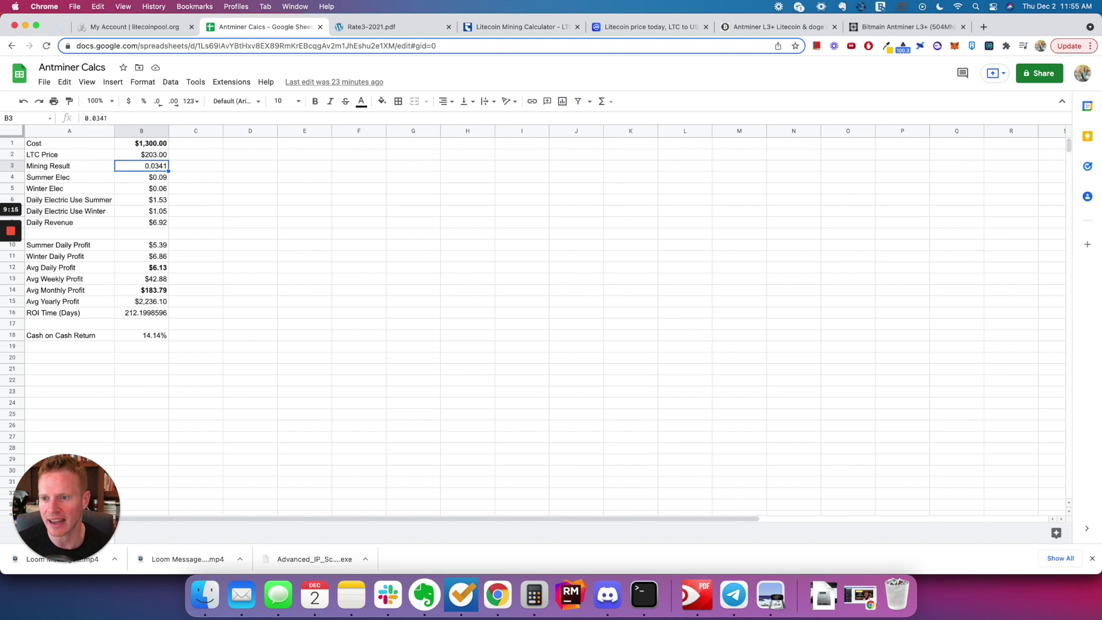
key("Down")
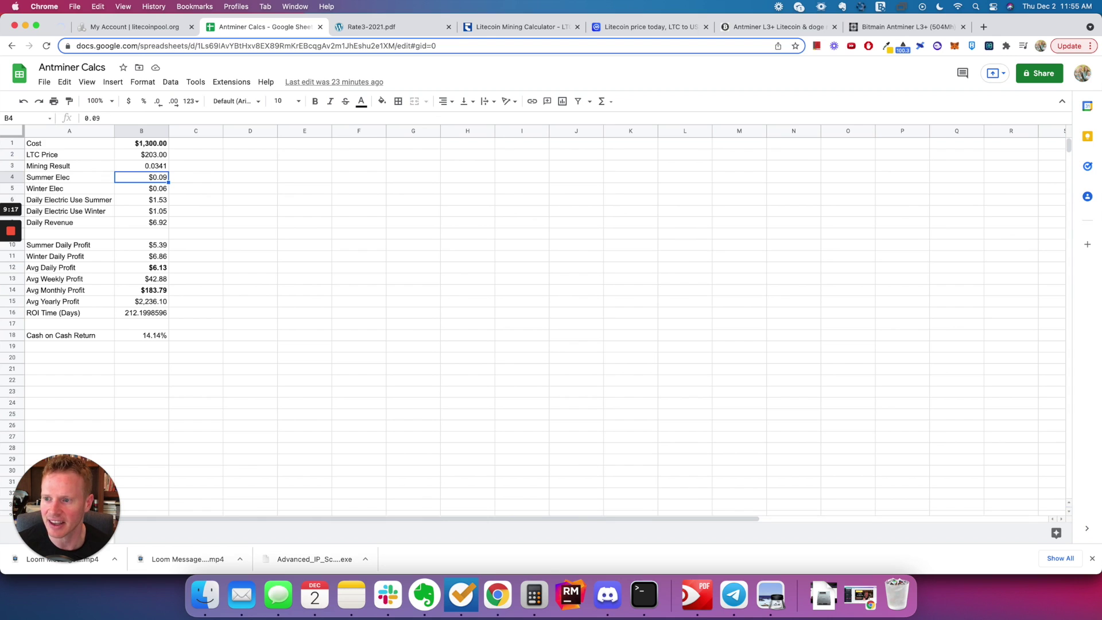
key("Down")
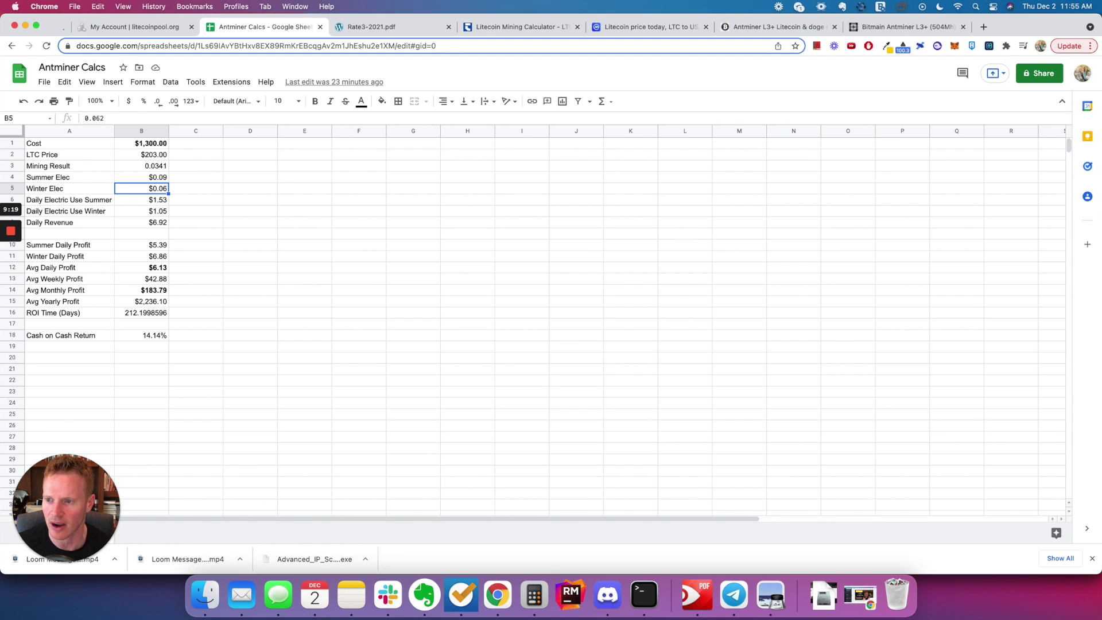
key("Down")
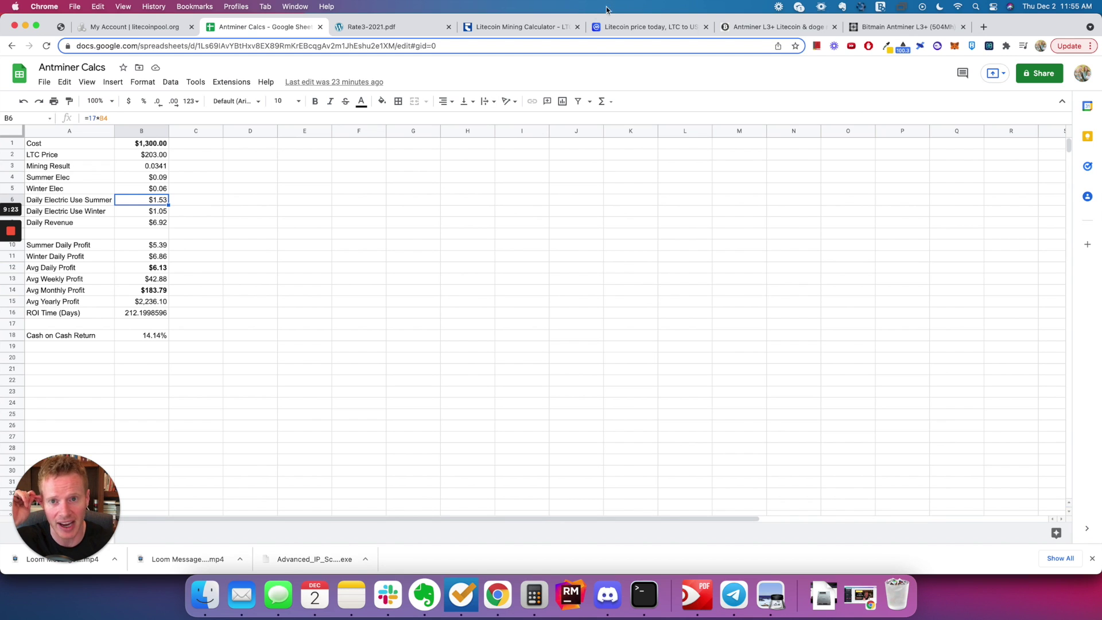
left_click(520, 27)
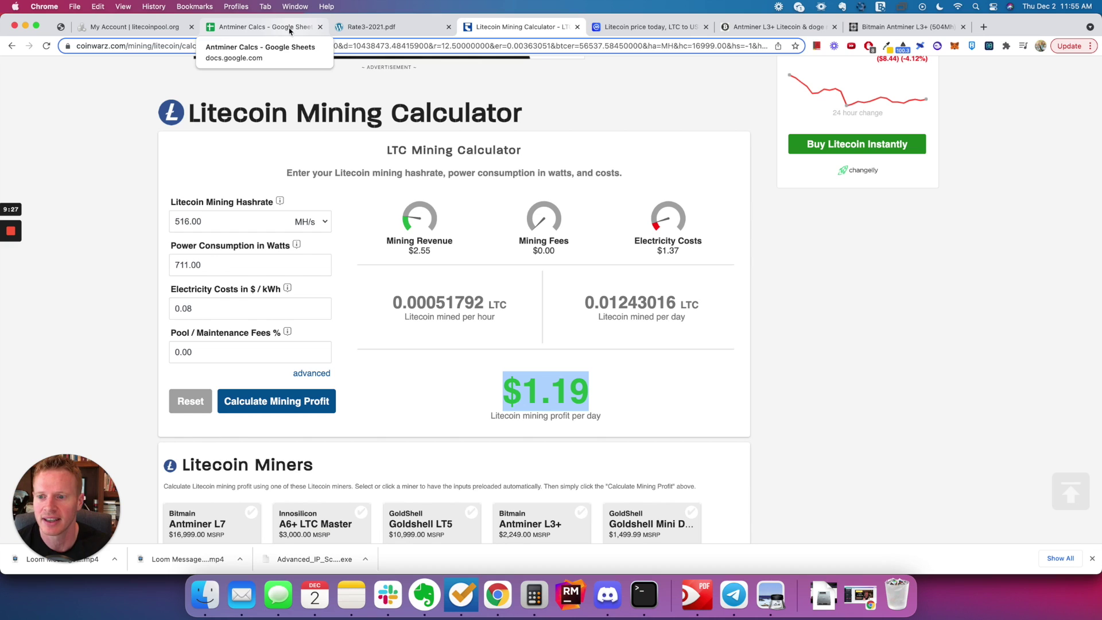
left_click(252, 29)
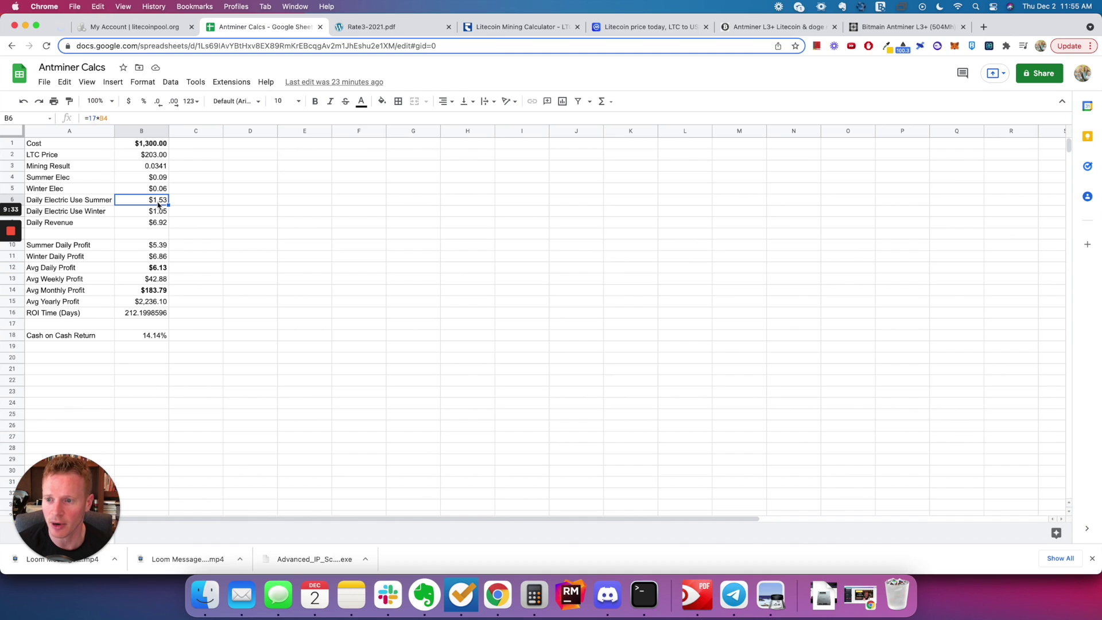
key("Down")
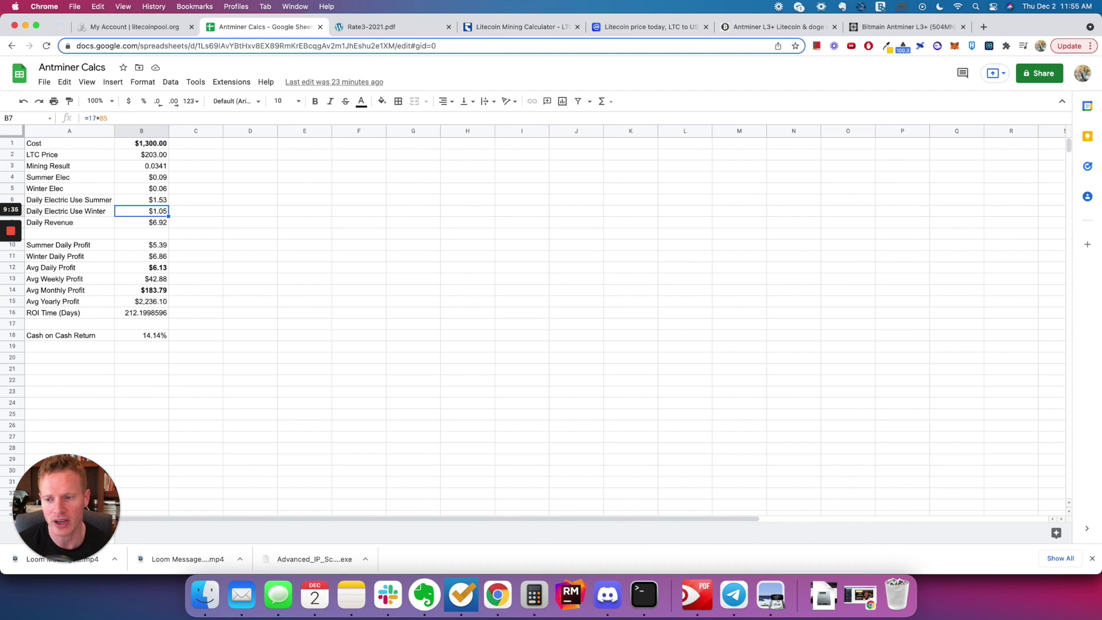
key("Down")
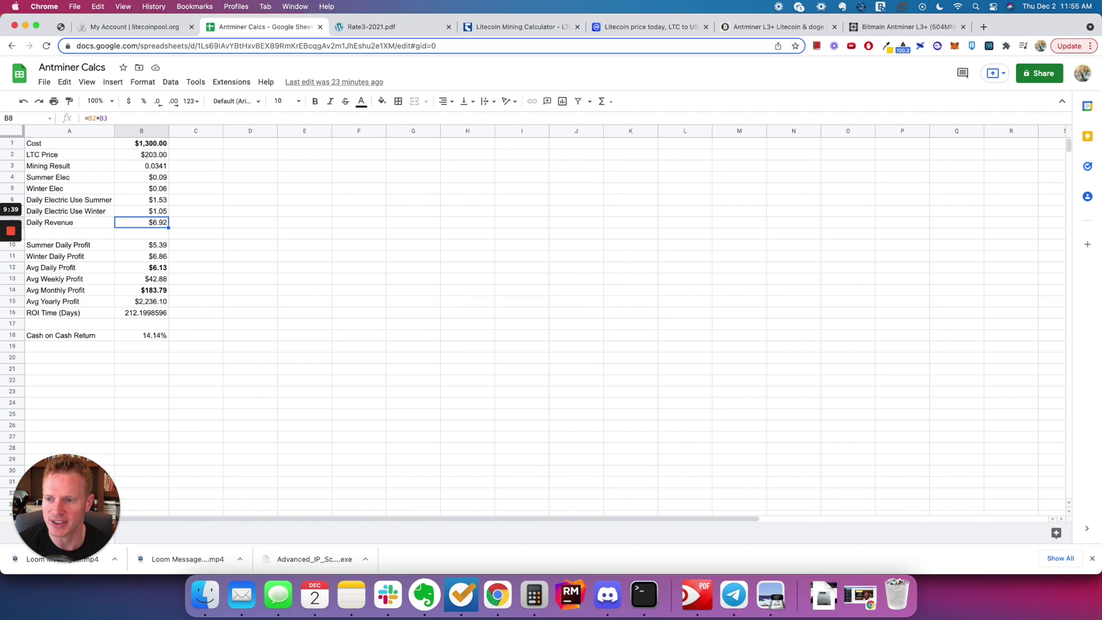
key("Down")
key("Down")
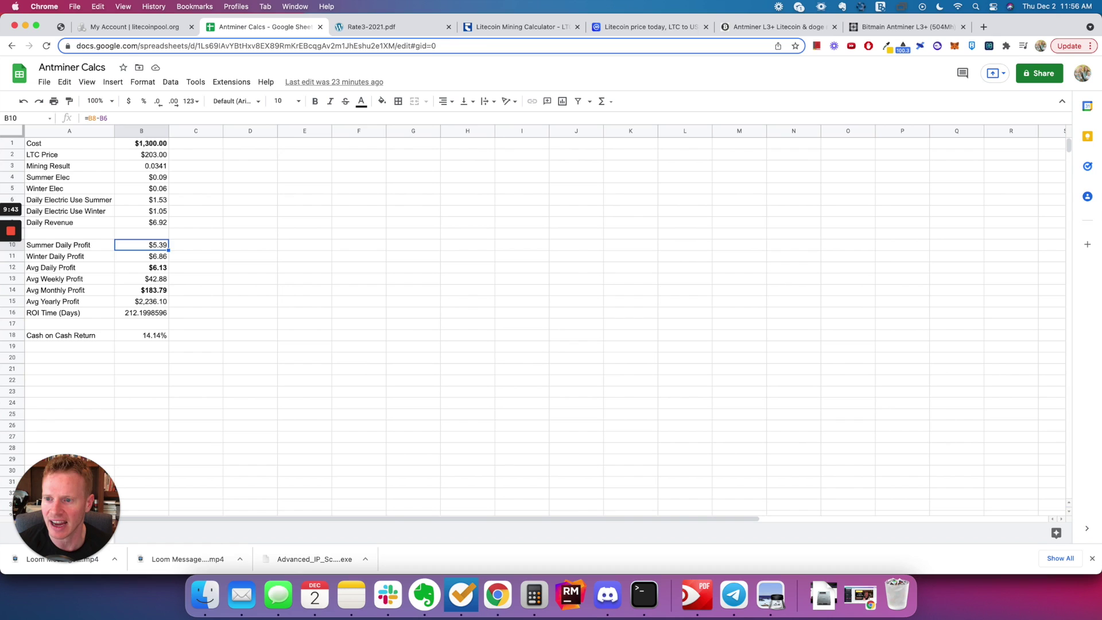
key("Down")
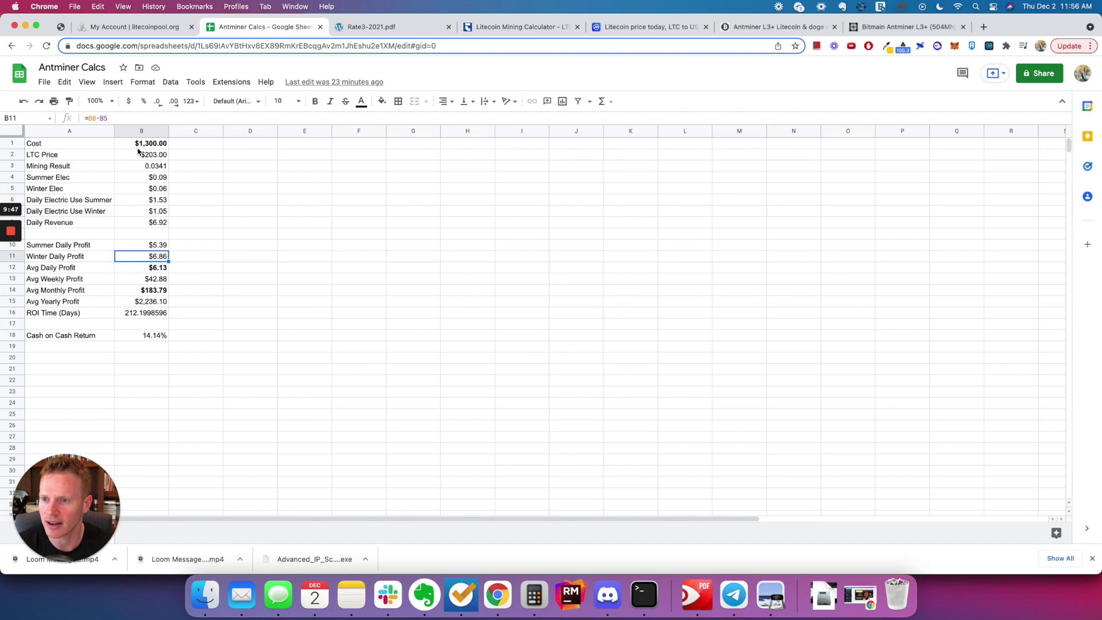
Change Winter Daily Profit from =B8-B5 to =B8-B7 and check the recalculated daily profits
left_click(134, 117)
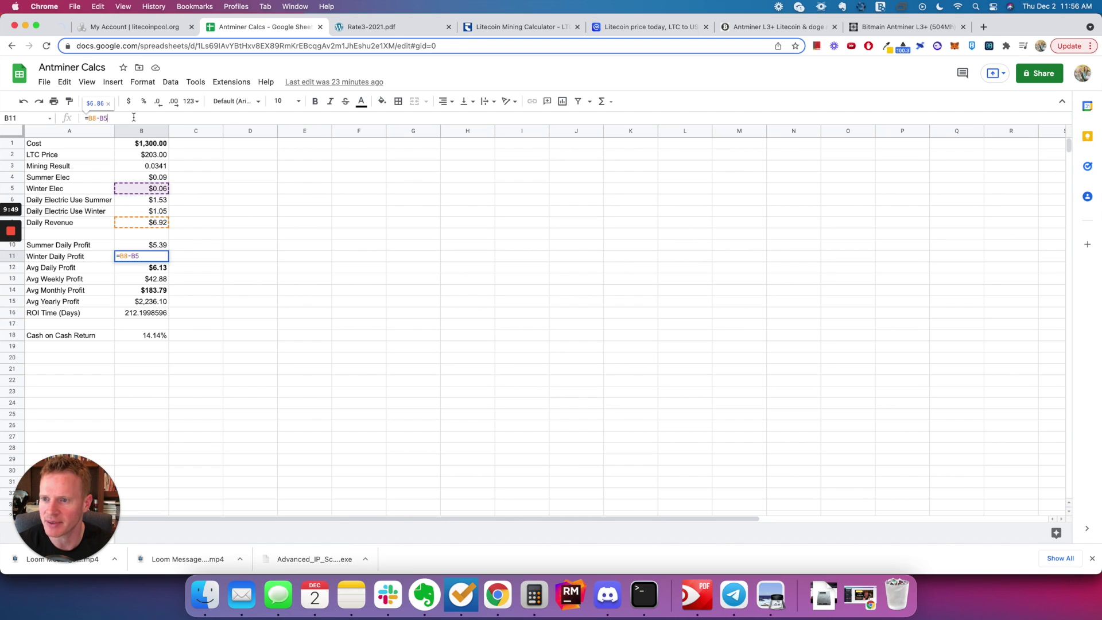
key("BackSpace")
type("7")
key("Return")
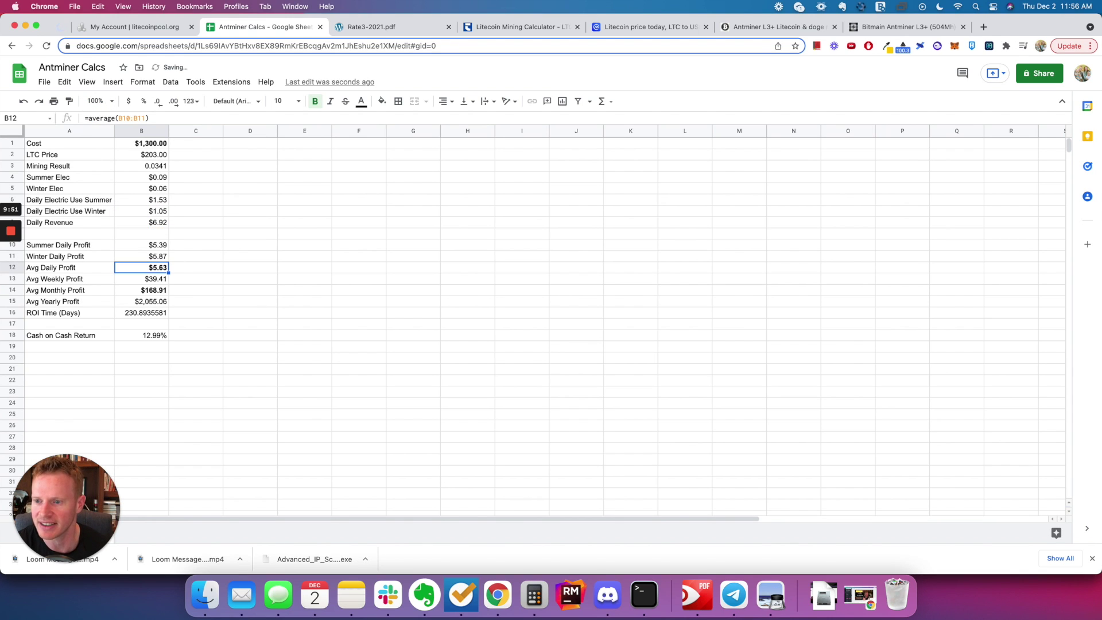
left_click(141, 256)
left_click(141, 244)
left_click(141, 268)
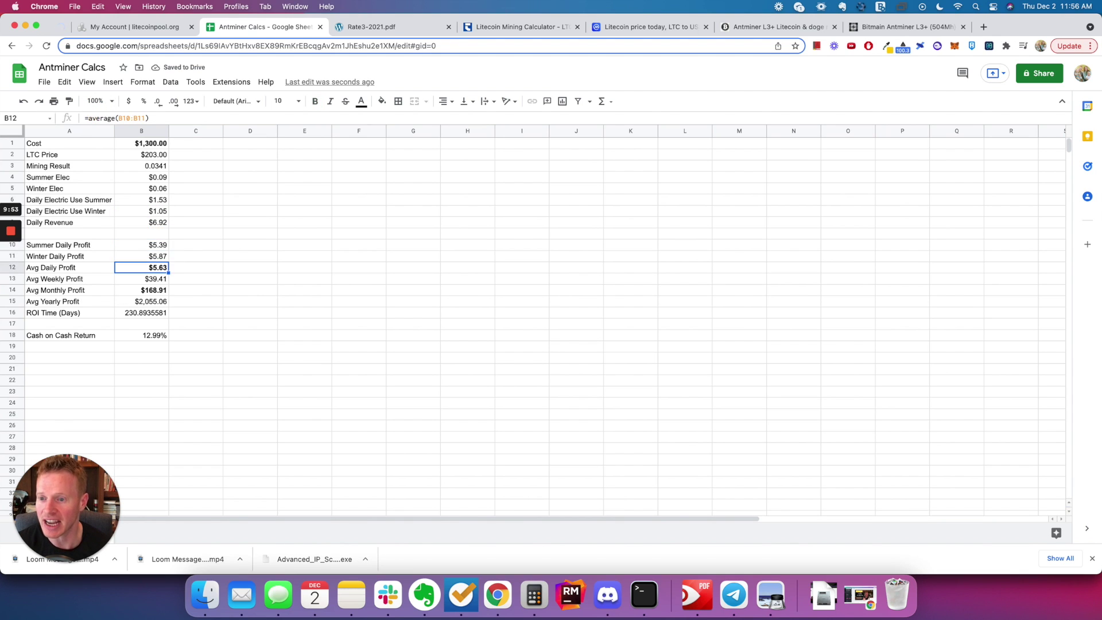
left_click(141, 256)
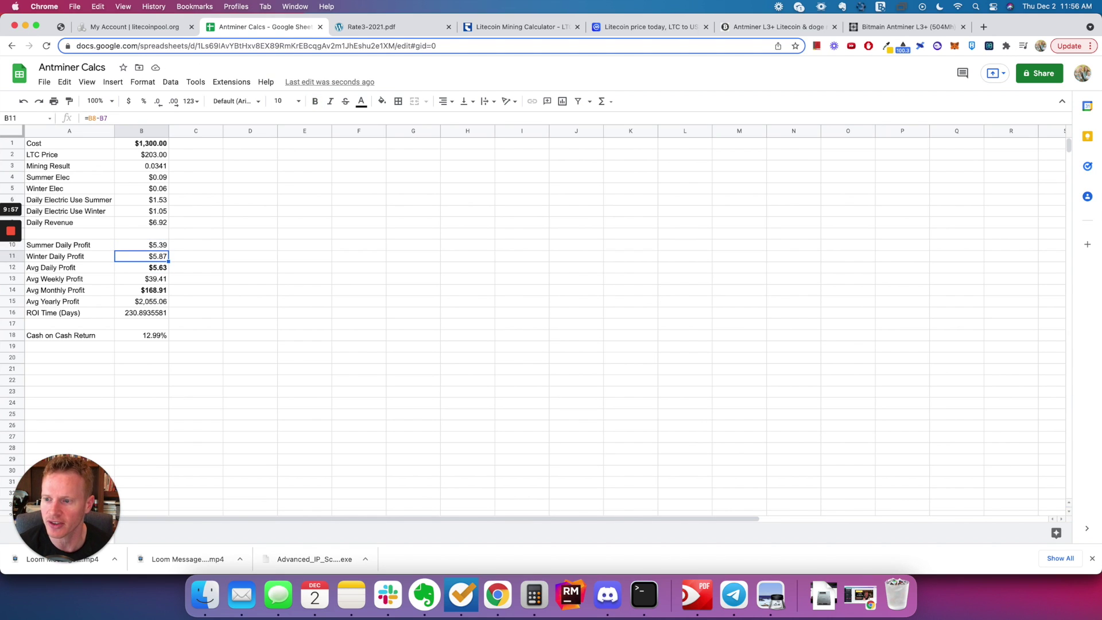
Review the weekly and yearly profit, 230.89-day ROI and 12.99% cash-on-cash return formulas
left_click(141, 267)
left_click(142, 279)
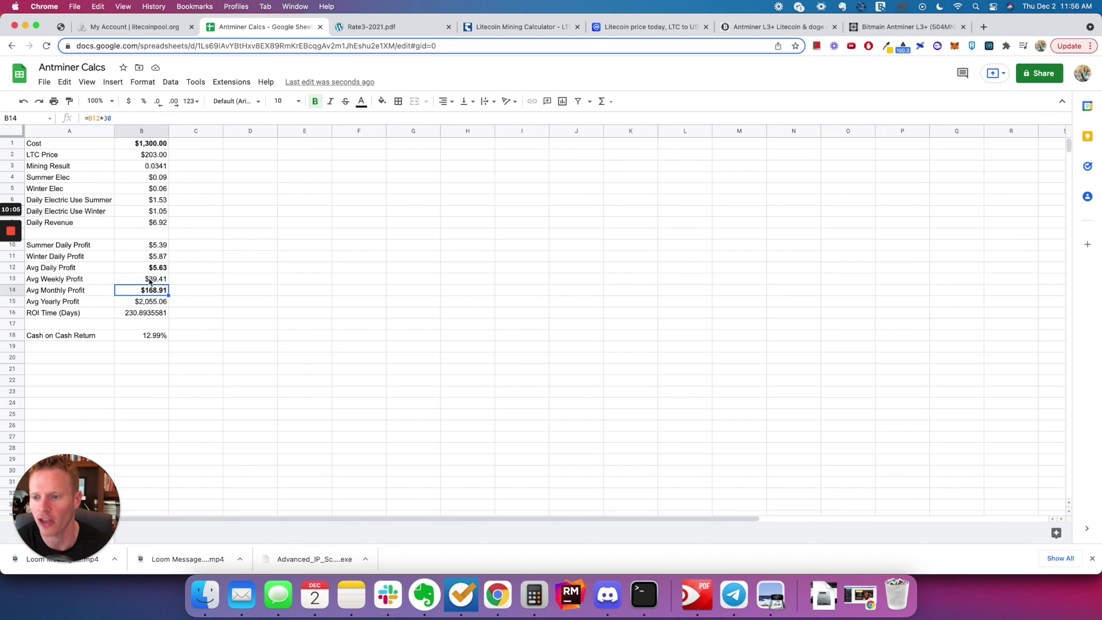
left_click(148, 302)
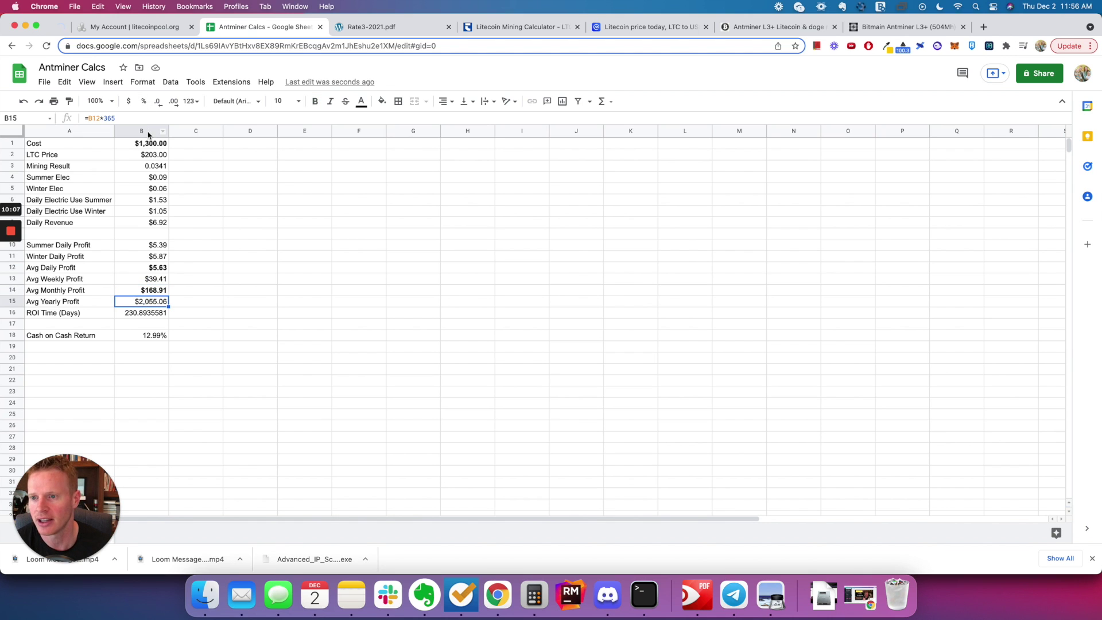
left_click(147, 145)
left_click(145, 301)
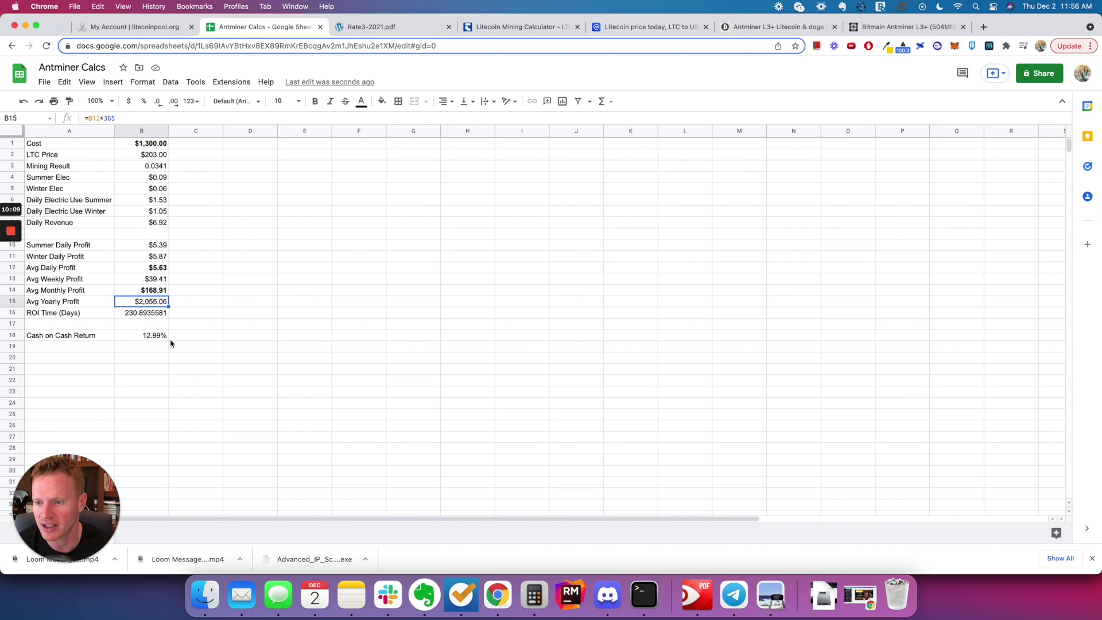
left_click(148, 314)
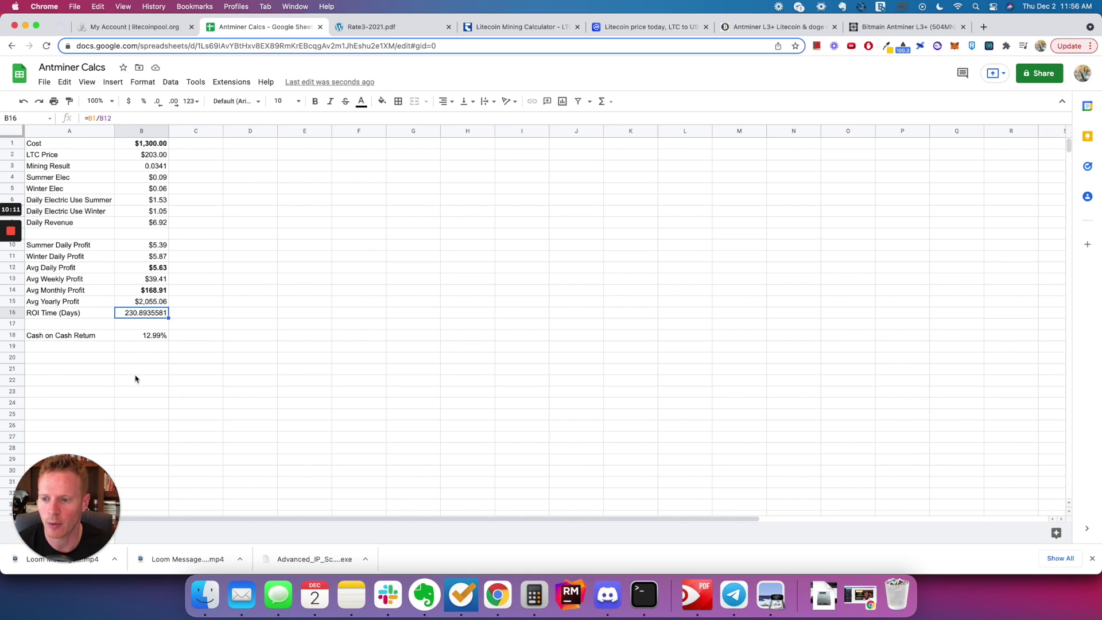
left_click(156, 337)
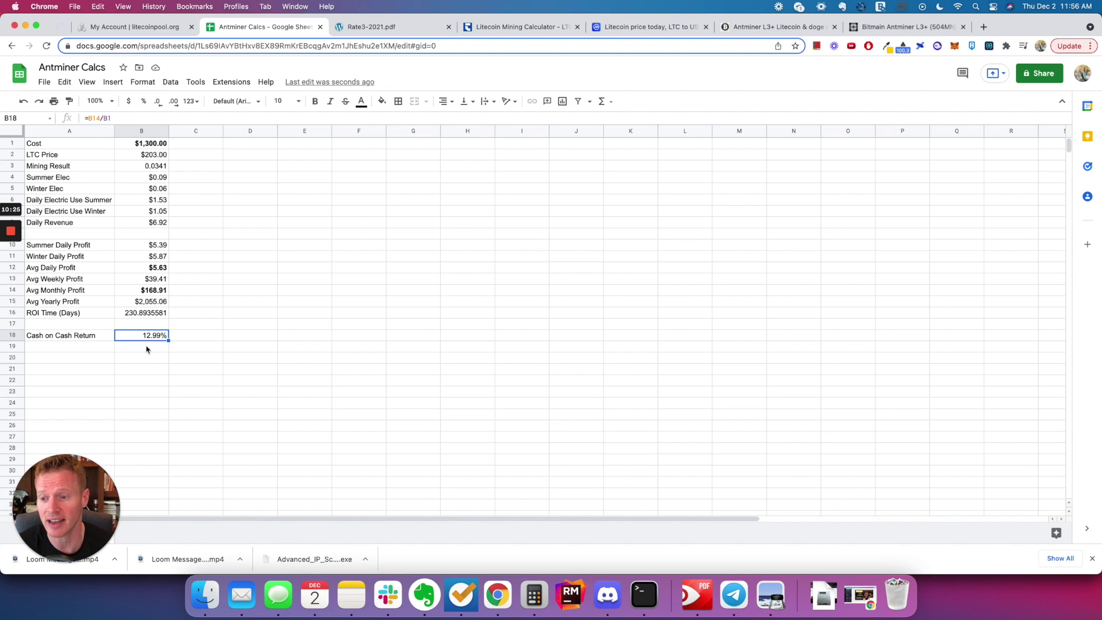
left_click(141, 315)
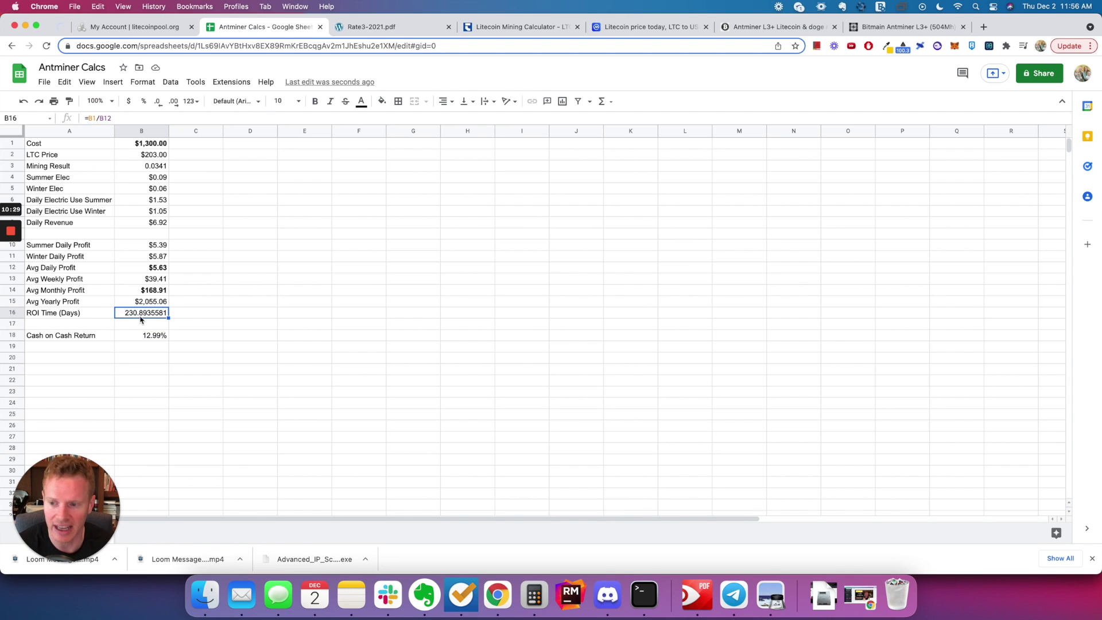
left_click(147, 155)
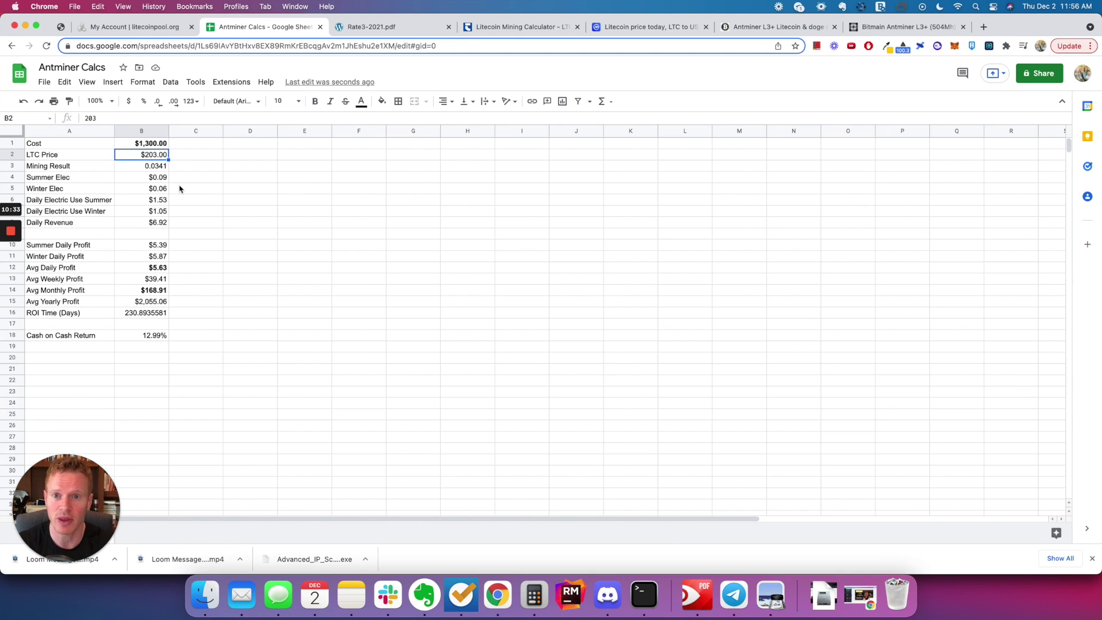
left_click(643, 26)
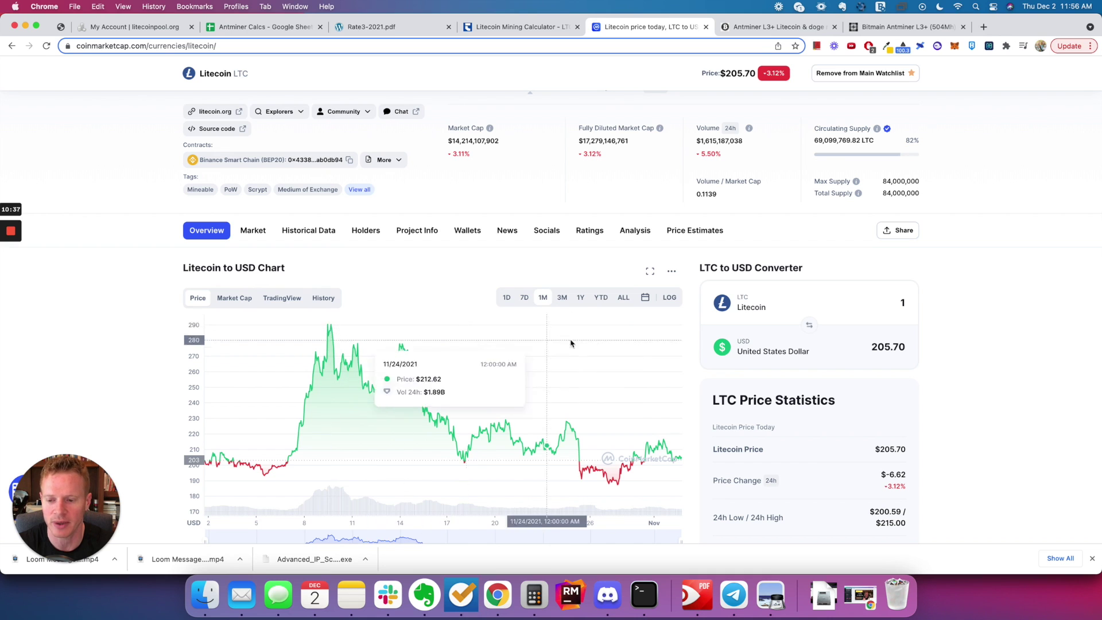
Switch CoinMarketCap's Litecoin chart to the 1Y range, then go back to Antminer Calcs
left_click(580, 297)
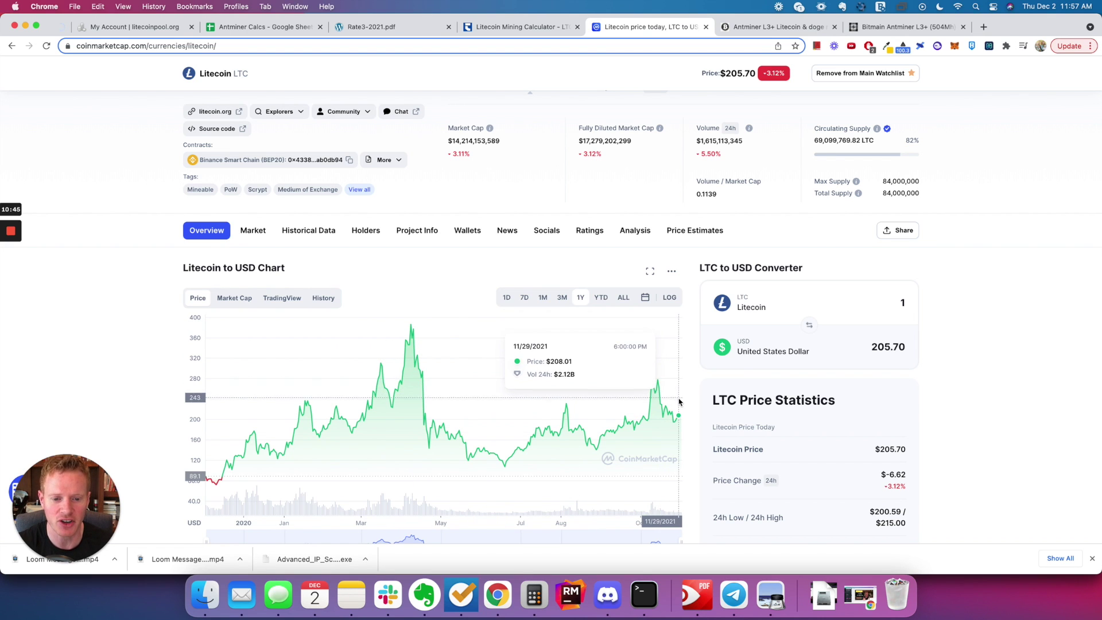
left_click(290, 26)
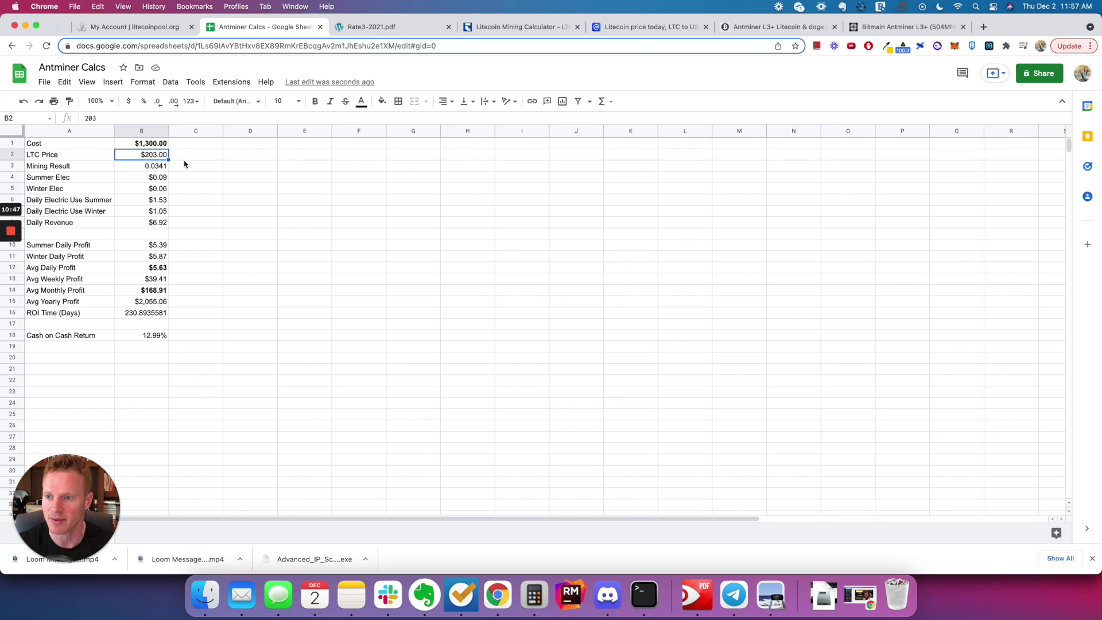
type("280")
key("Return")
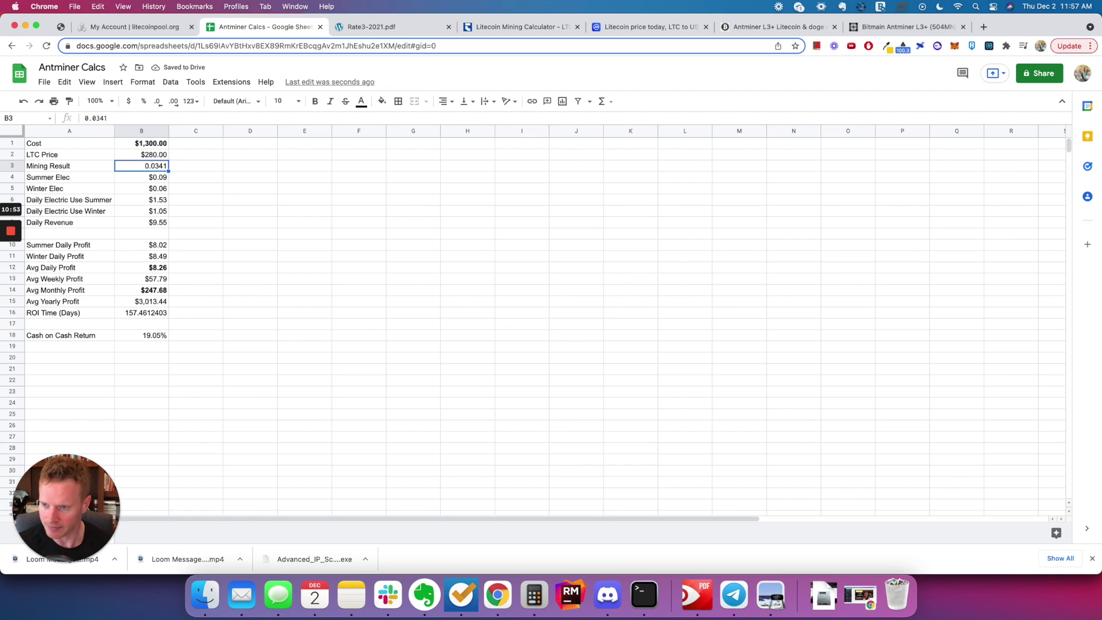
key("cmd+z")
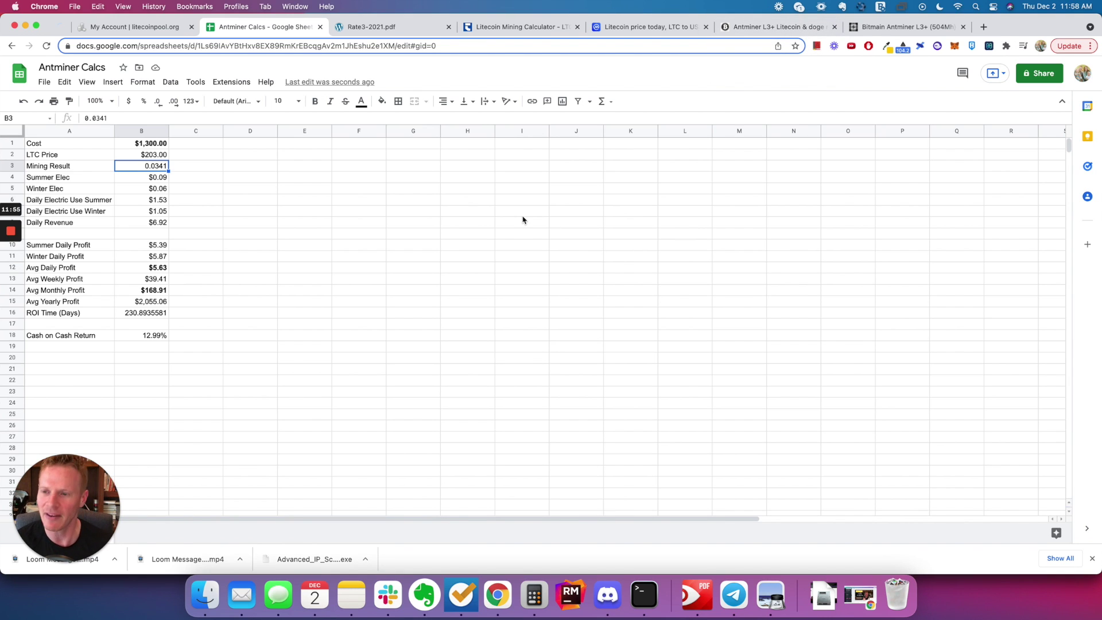
left_click(160, 146)
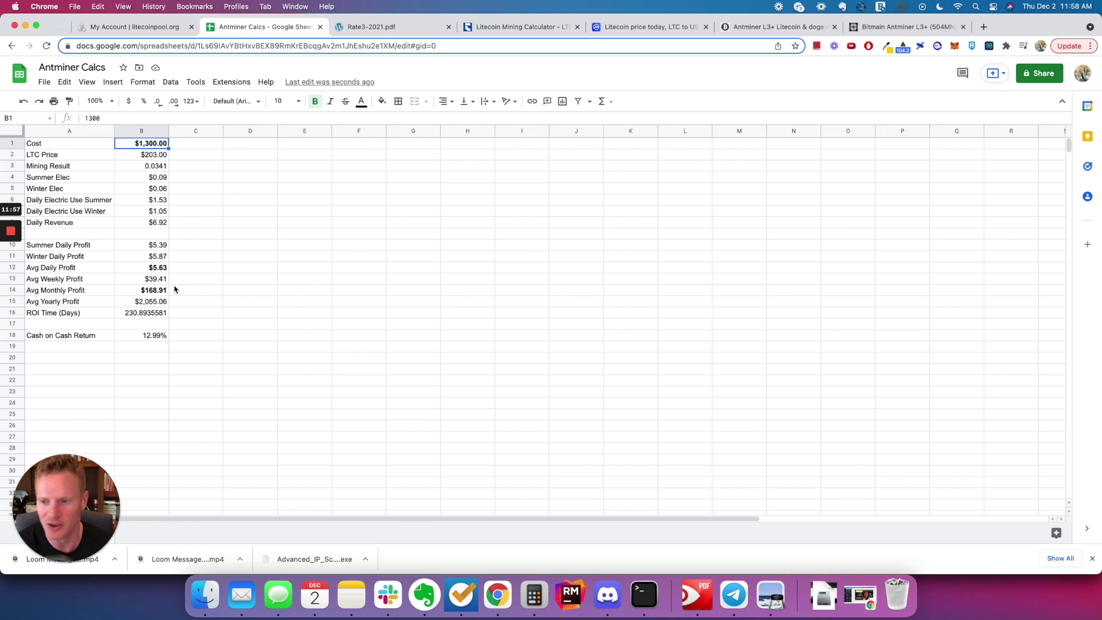